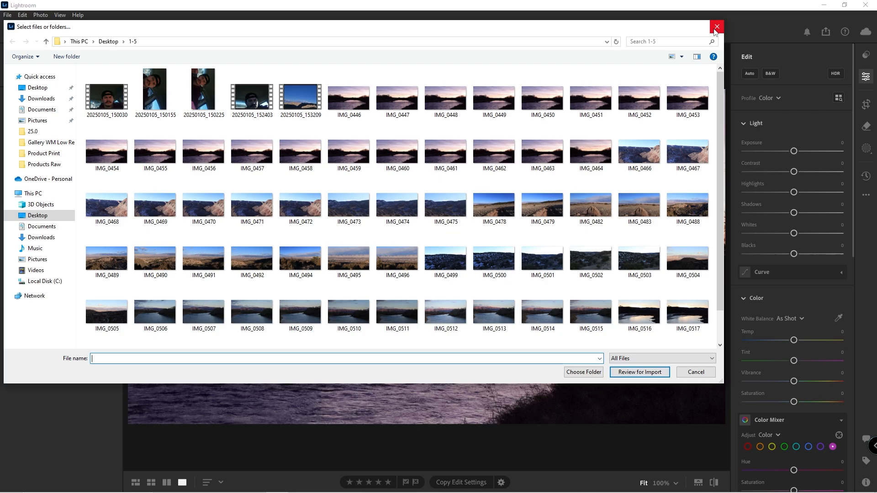
Step: Open the river sunset photo for editing, browse the user presets and return to the Edit panel
click(717, 29)
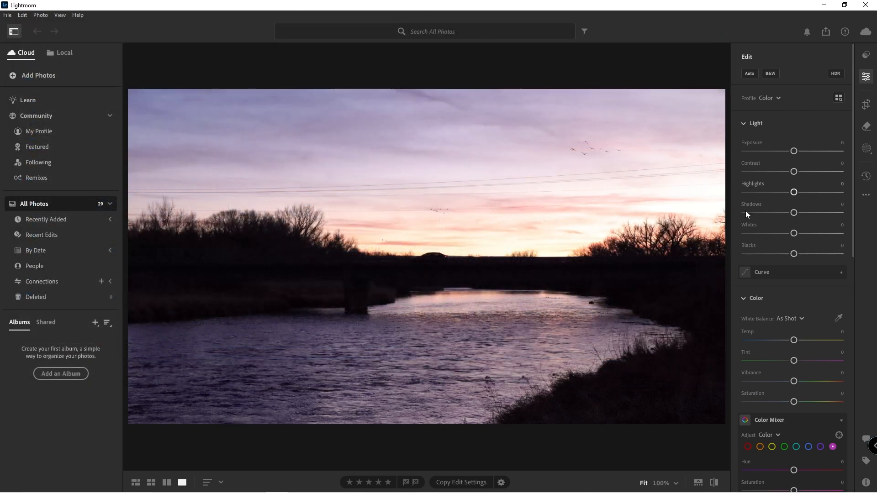
click(866, 56)
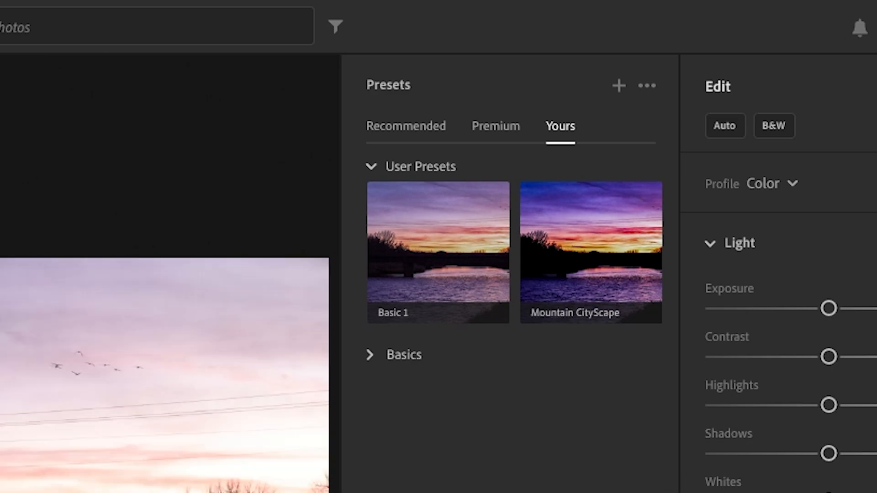
click(864, 53)
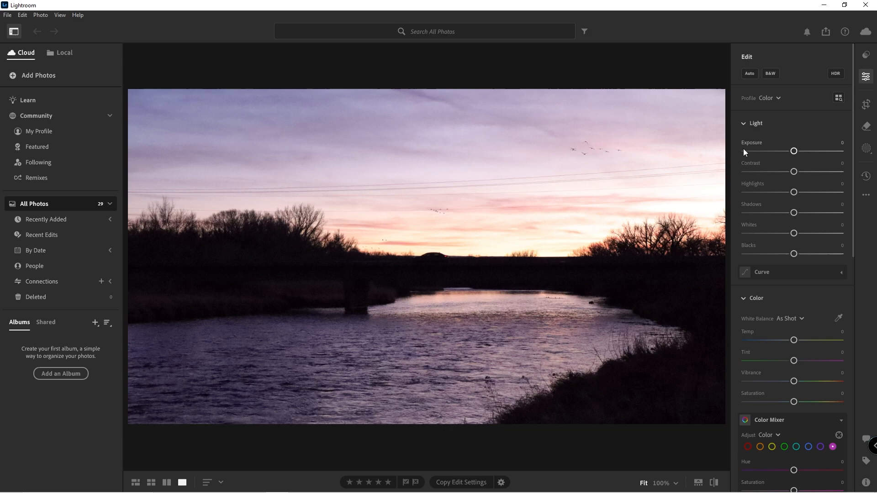
Step: Adjust Exposure, testing both extremes, and settle at about -0.84
drag(797, 151, 768, 156)
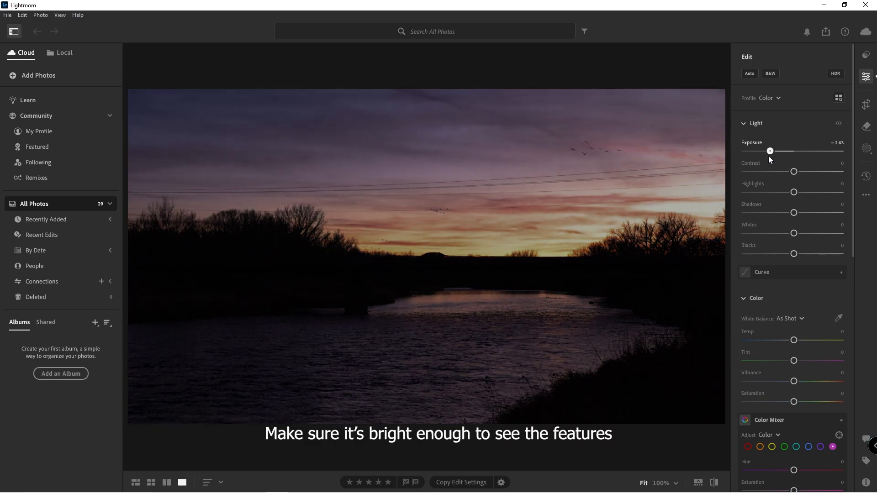
drag(769, 157, 813, 158)
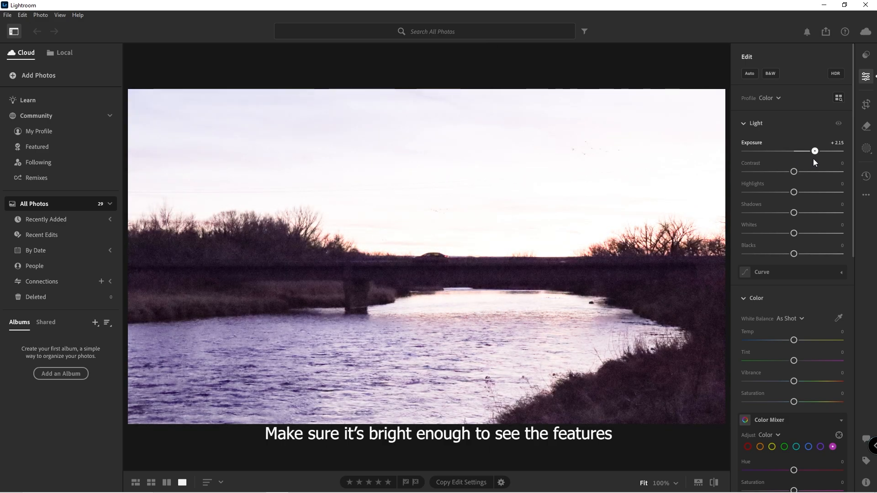
drag(813, 158, 810, 159)
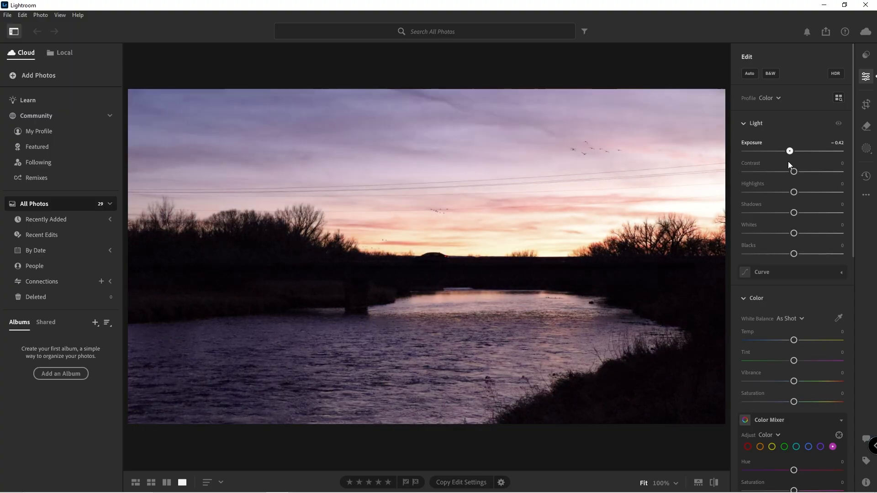
drag(788, 162, 784, 162)
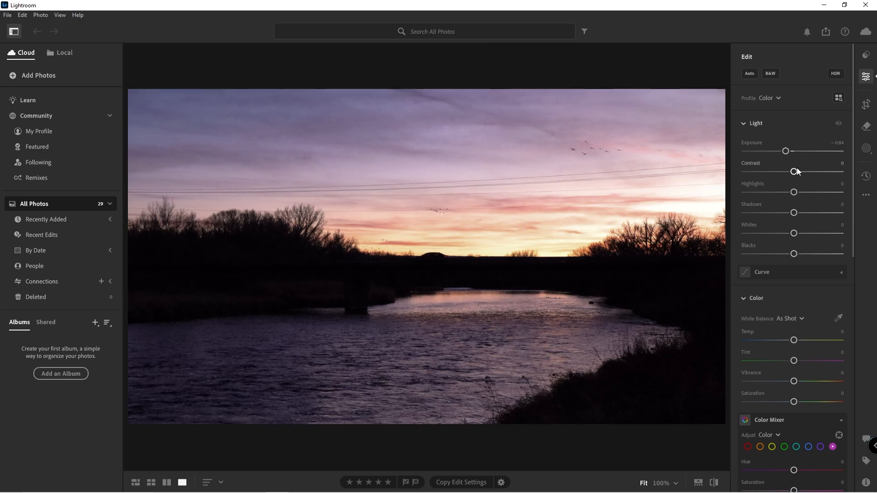
Step: Raise Contrast to +22 and fine-tune Exposure to -0.88
drag(794, 172, 820, 172)
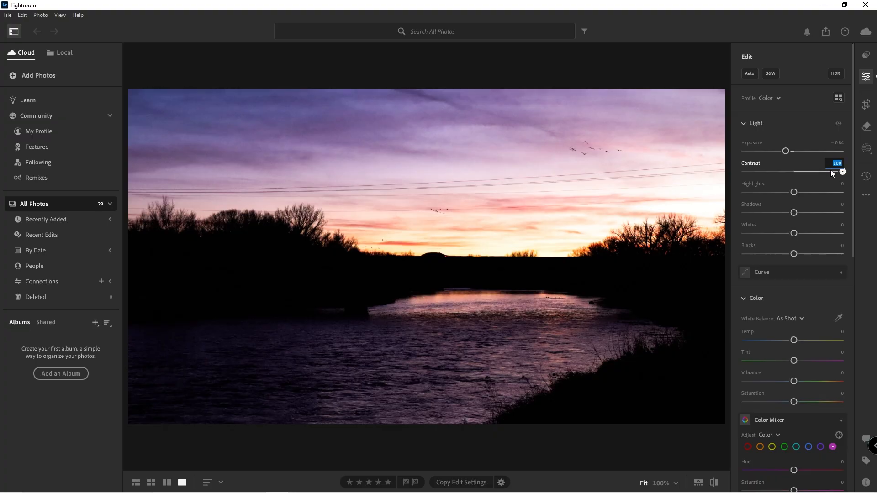
drag(793, 151, 784, 152)
drag(843, 171, 804, 188)
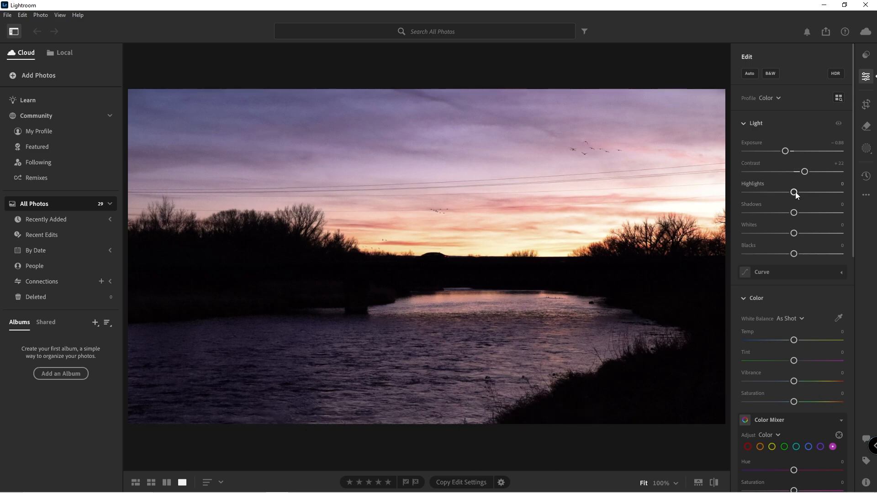
Step: Set Highlights to -100
drag(796, 192, 635, 207)
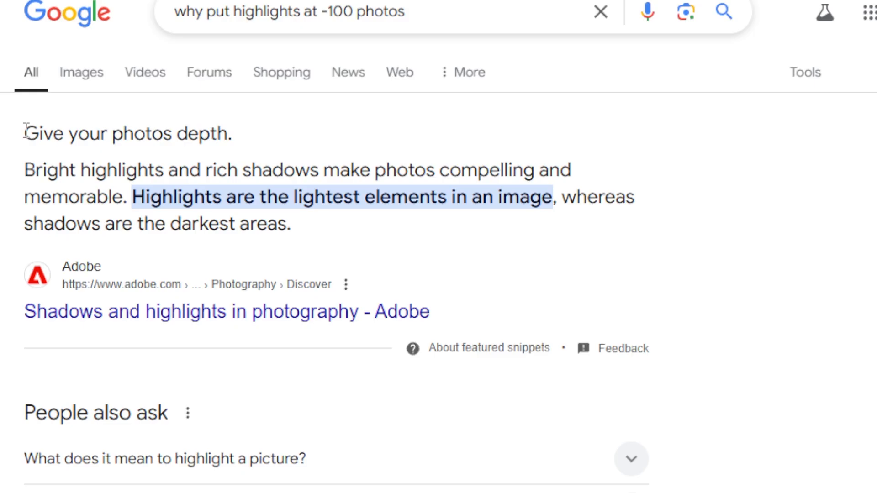
drag(25, 132, 232, 144)
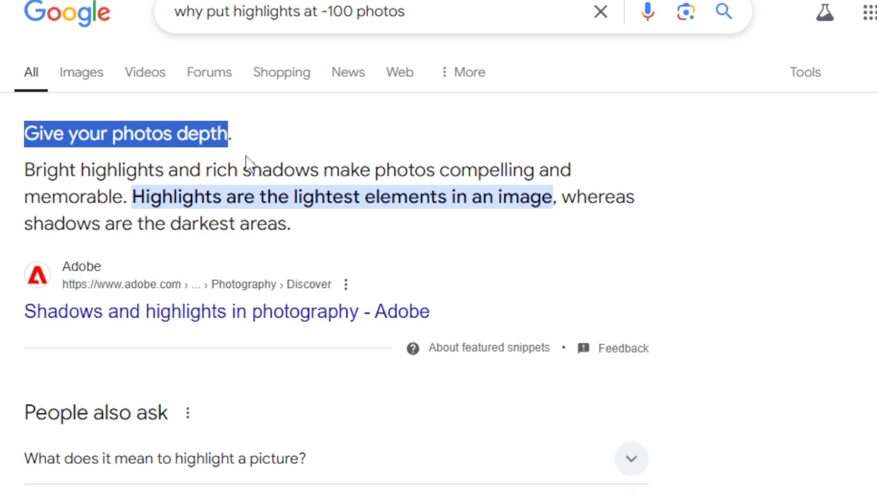
click(277, 138)
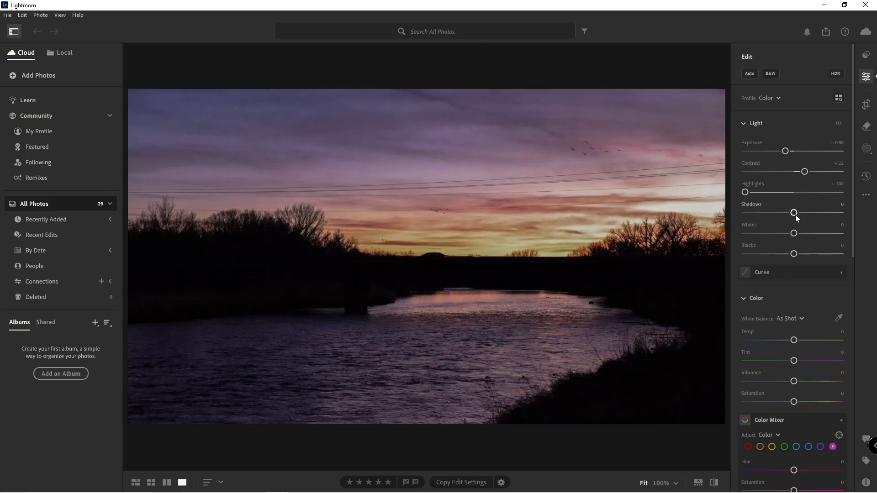
Step: Adjust Shadows, testing the full range, and settle at +8
drag(795, 213, 796, 233)
drag(795, 214, 846, 213)
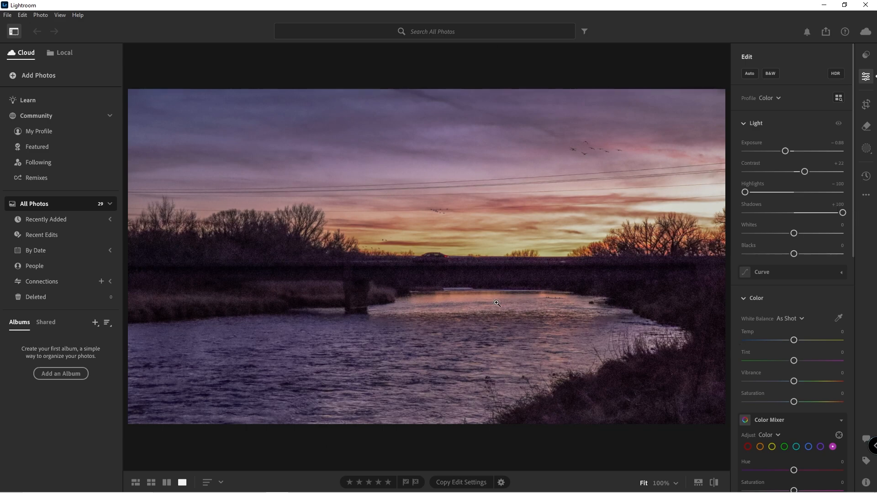
drag(842, 213, 802, 223)
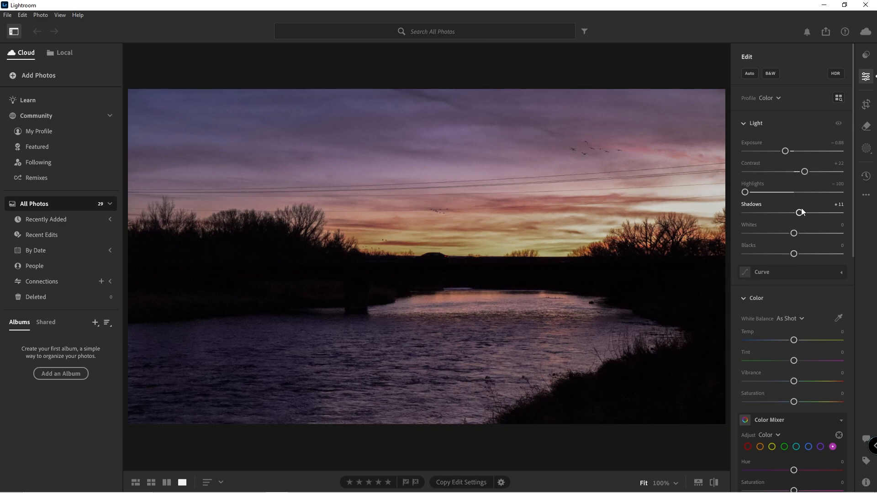
drag(801, 211, 827, 243)
Step: Set Whites to +6 and Blacks to -35
drag(806, 241, 799, 248)
drag(788, 255, 772, 289)
mouse_move(779, 254)
mouse_down()
mouse_move(838, 253)
mouse_move(782, 265)
mouse_up()
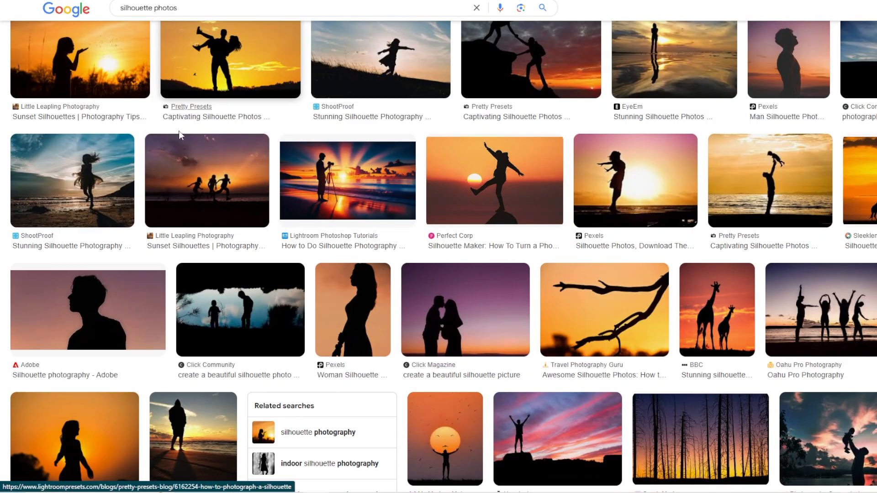
Step: Browse image search results of silhouette photos for reference
scroll(180, 135, down, 1)
scroll(411, 183, up, 3)
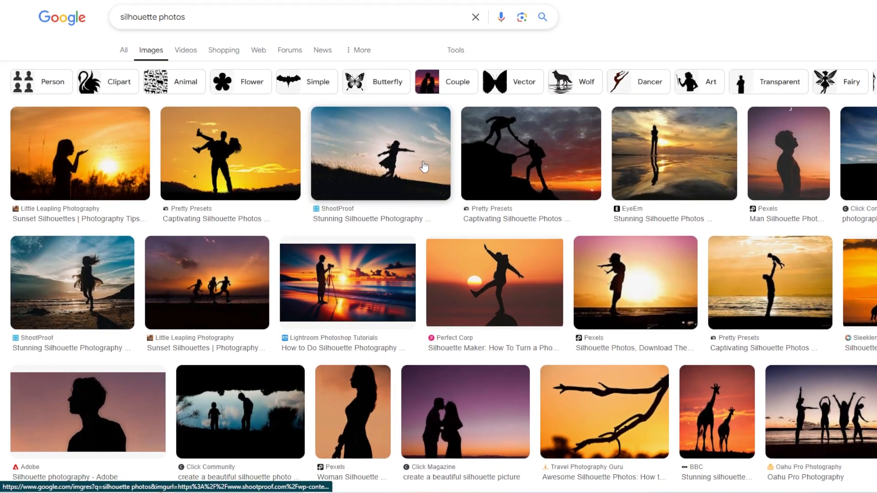
scroll(600, 214, down, 1)
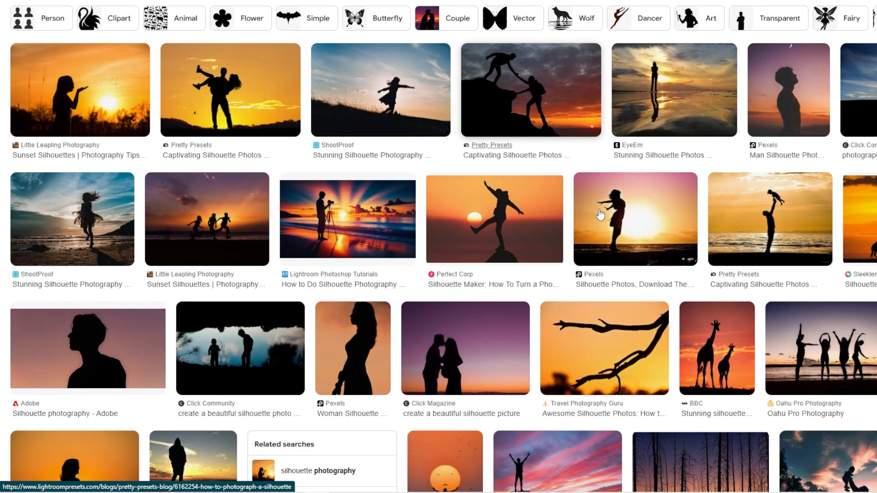
scroll(599, 215, down, 3)
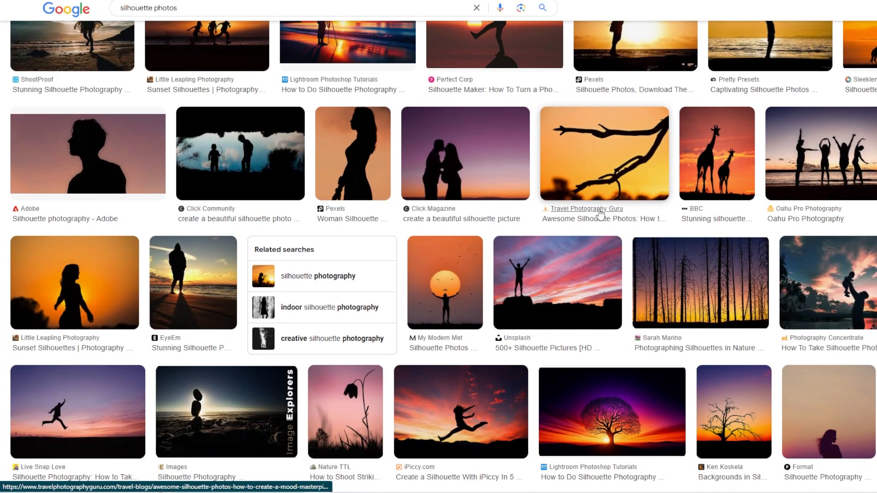
scroll(600, 212, down, 1)
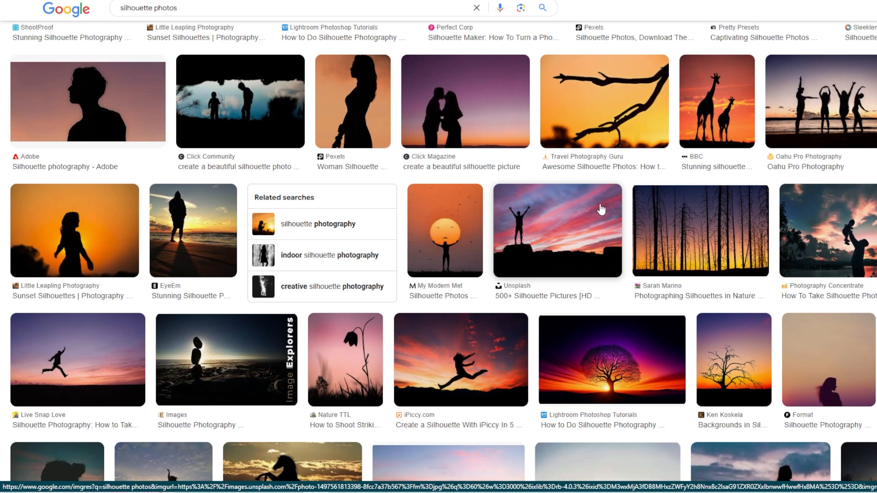
scroll(601, 209, down, 8)
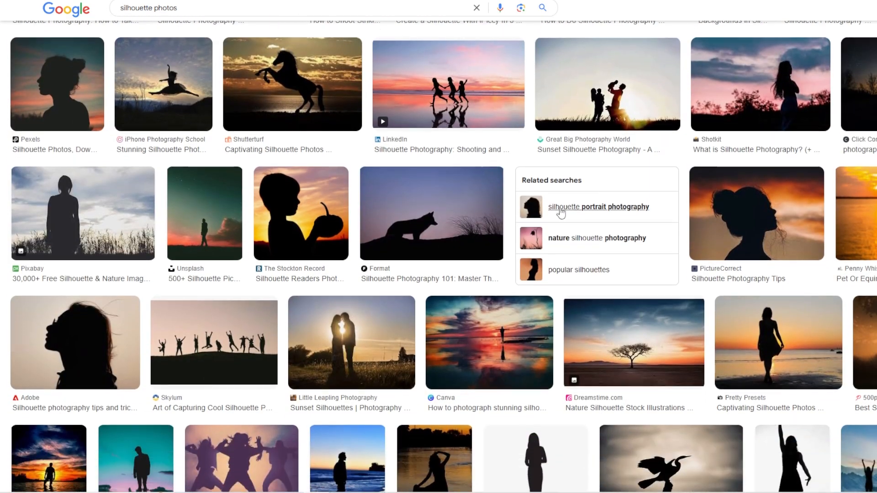
scroll(561, 213, down, 2)
scroll(482, 153, down, 1)
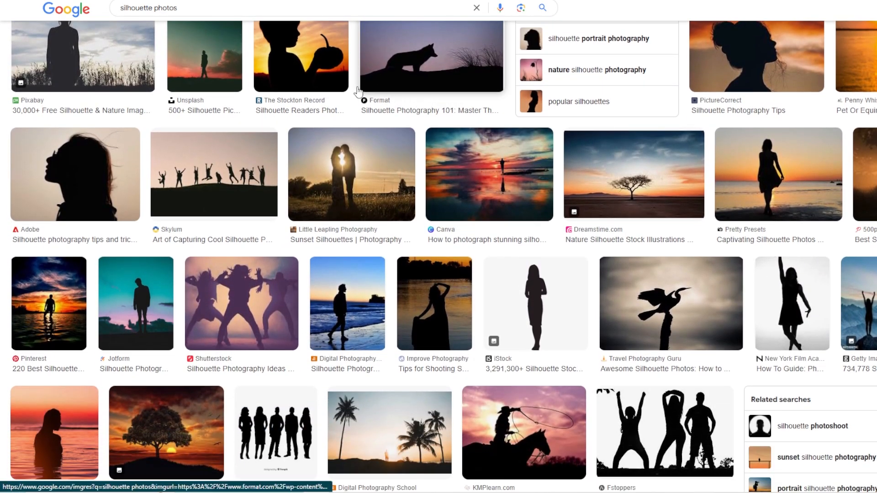
scroll(780, 195, down, 4)
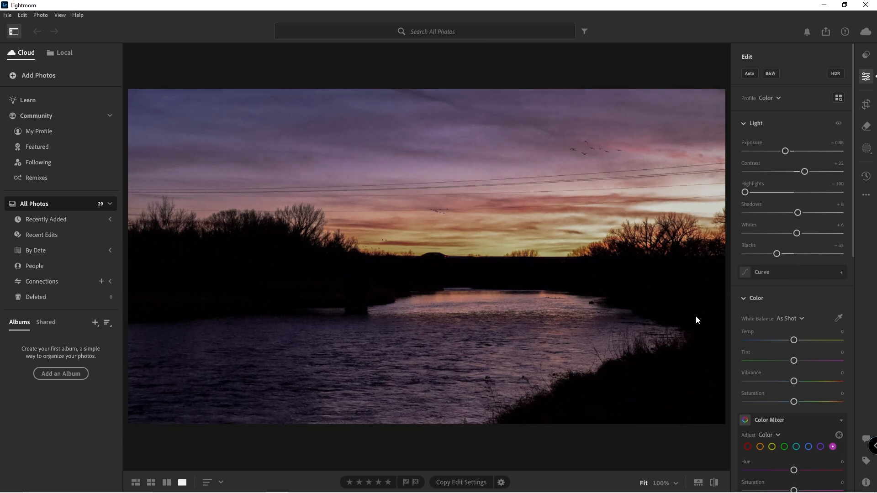
Step: Set Exposure to -0.18 and Blacks to -50
mouse_move(776, 254)
mouse_down()
mouse_move(749, 254)
mouse_move(782, 267)
mouse_up()
drag(781, 253, 775, 258)
drag(787, 150, 791, 151)
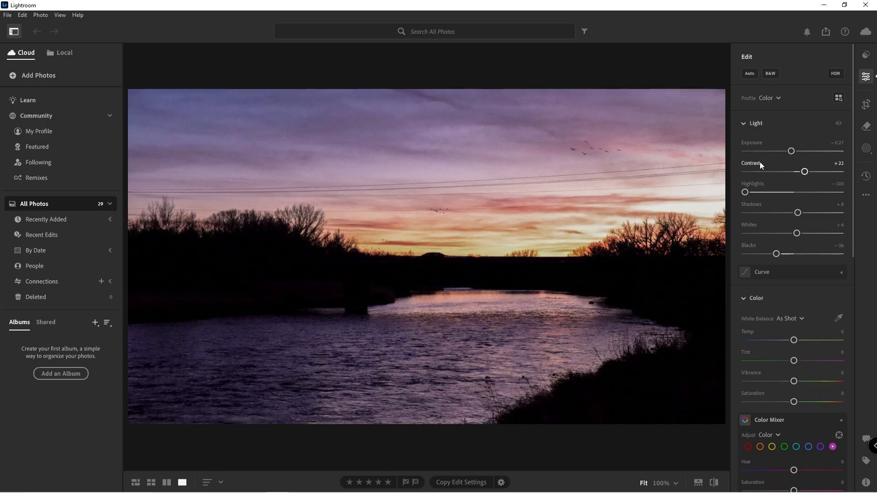
drag(791, 151, 792, 152)
drag(778, 255, 777, 256)
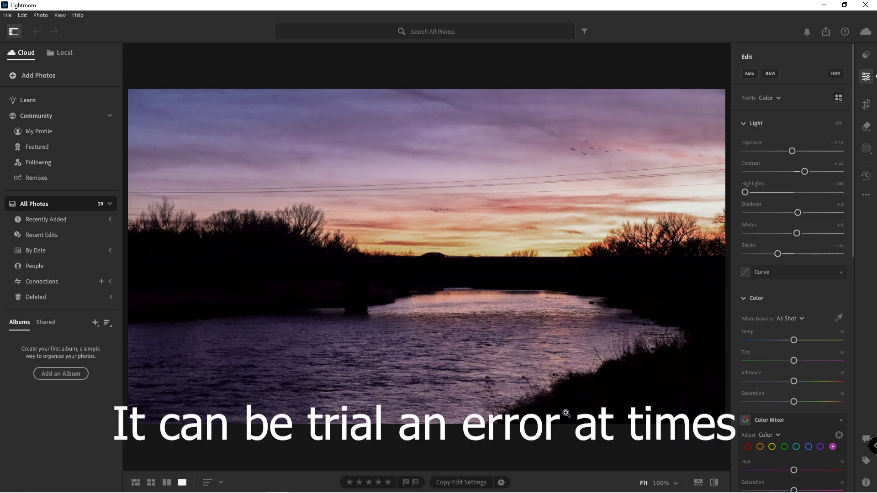
drag(777, 257, 768, 257)
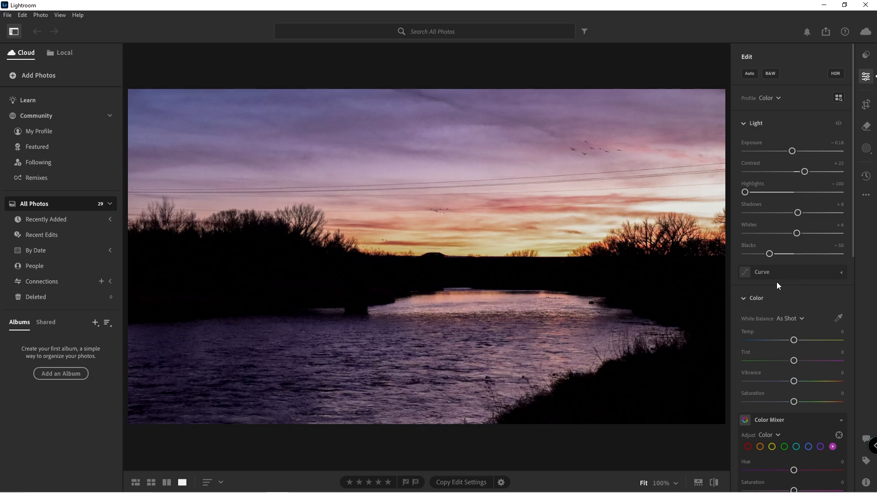
Step: Warm the white balance Temp to +11
scroll(764, 299, down, 3)
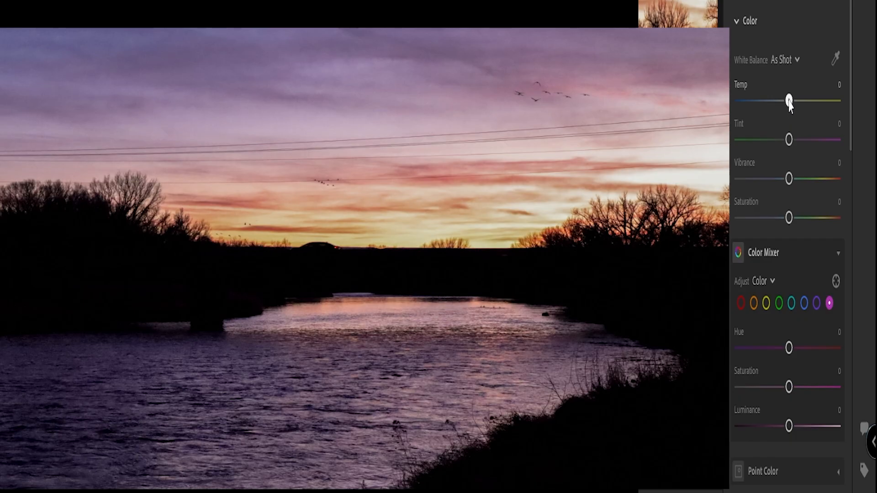
drag(789, 104, 800, 120)
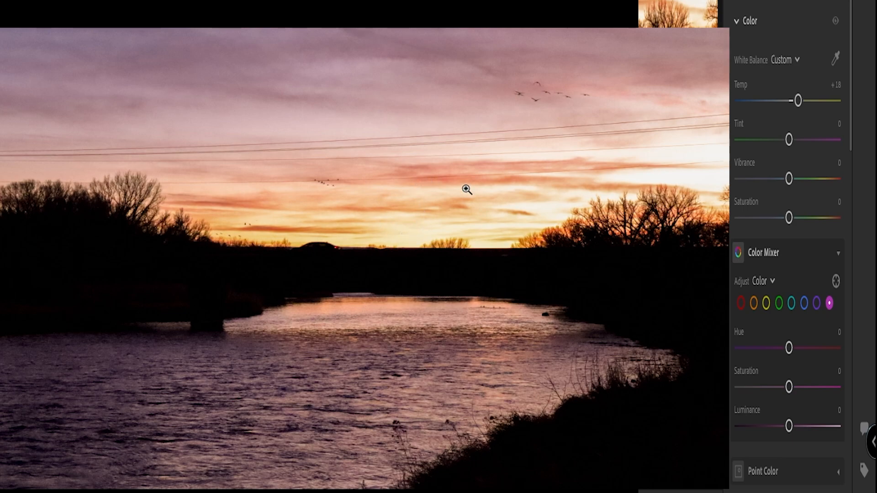
drag(798, 101, 794, 100)
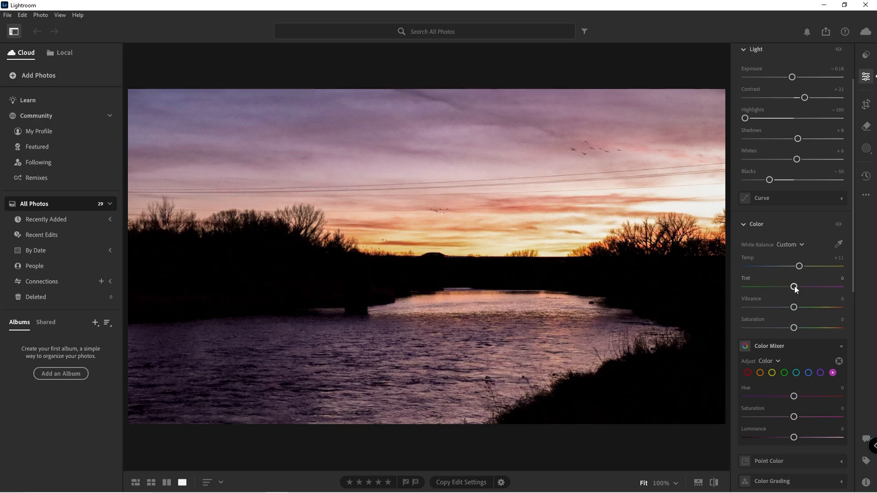
Step: Adjust Tint, testing +100, settle at +41, and rate the photo one star
drag(794, 288, 809, 290)
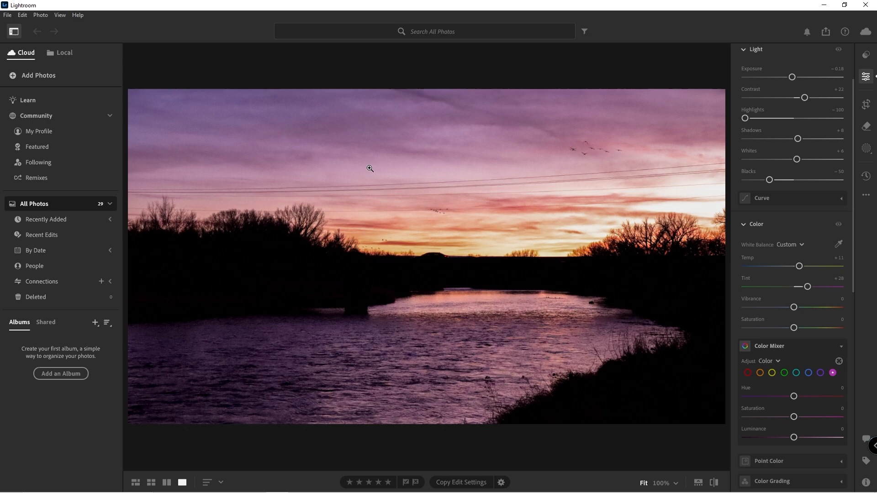
drag(808, 287, 873, 299)
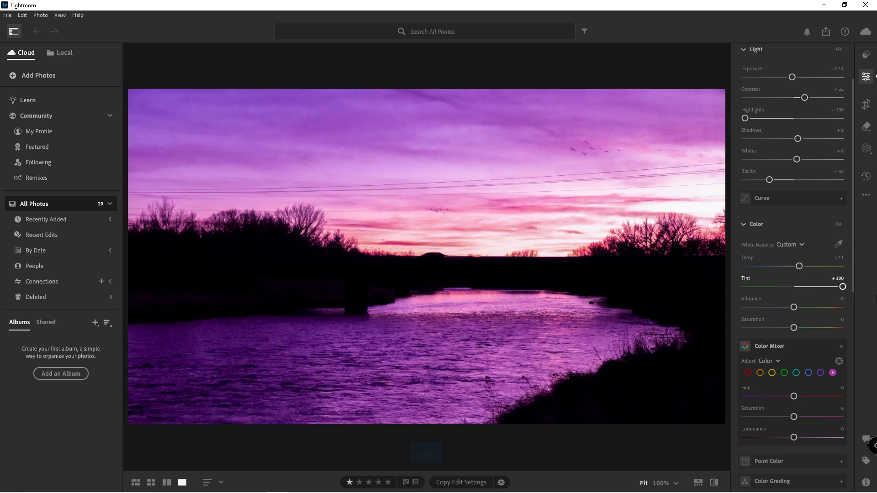
key(1)
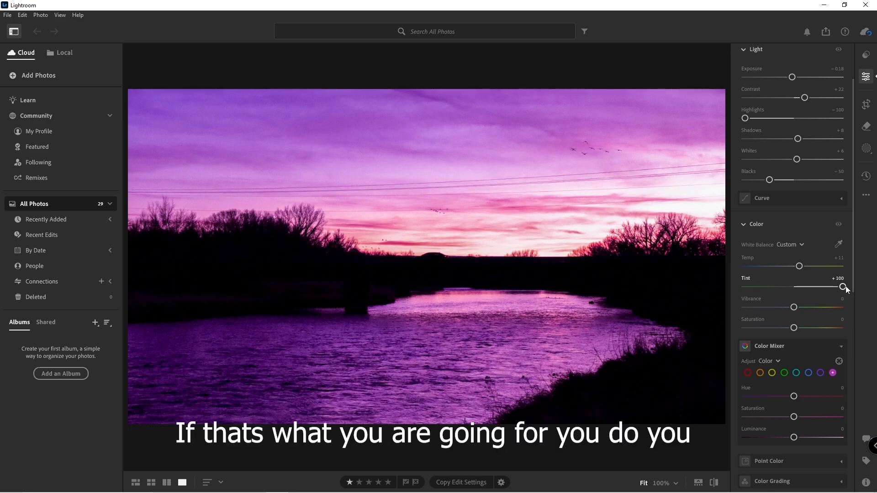
drag(845, 286, 803, 307)
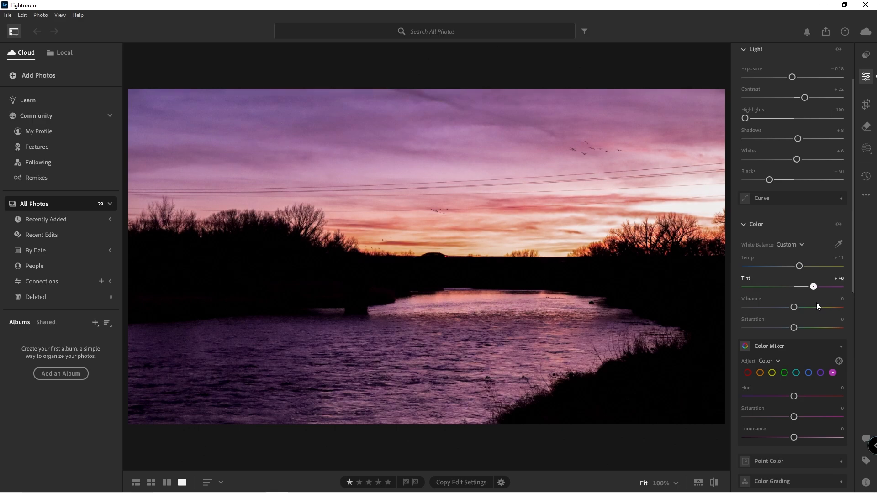
drag(815, 302, 818, 302)
Step: Set Vibrance to +60 after testing the maximum
drag(794, 306, 847, 320)
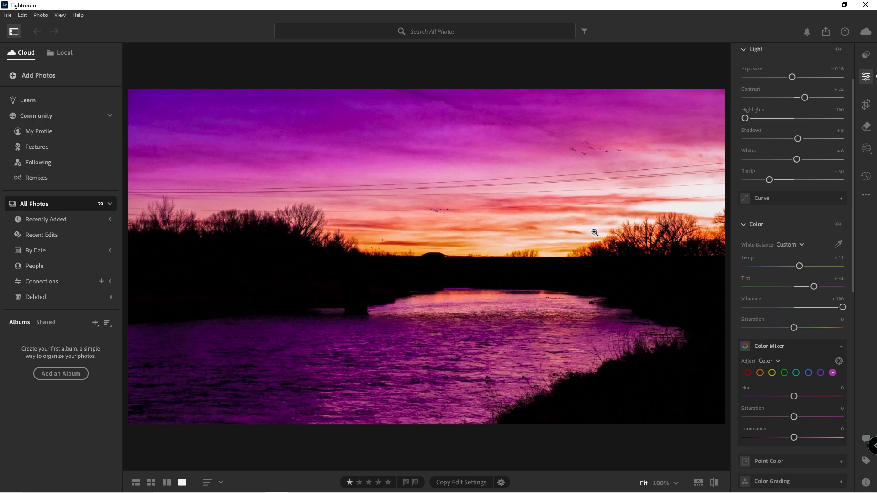
mouse_move(828, 309)
mouse_down()
mouse_move(792, 309)
mouse_move(824, 308)
mouse_up()
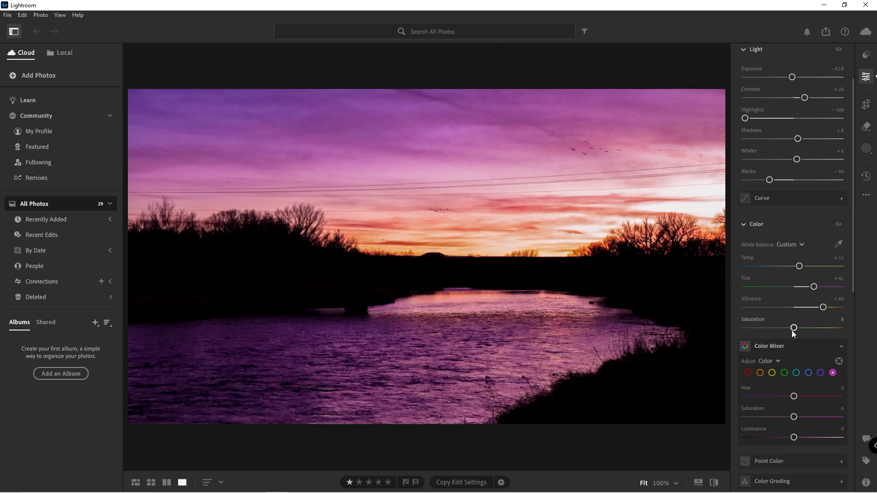
Step: Set Saturation to +30
mouse_move(794, 332)
mouse_down()
mouse_move(816, 330)
mouse_move(799, 331)
mouse_up()
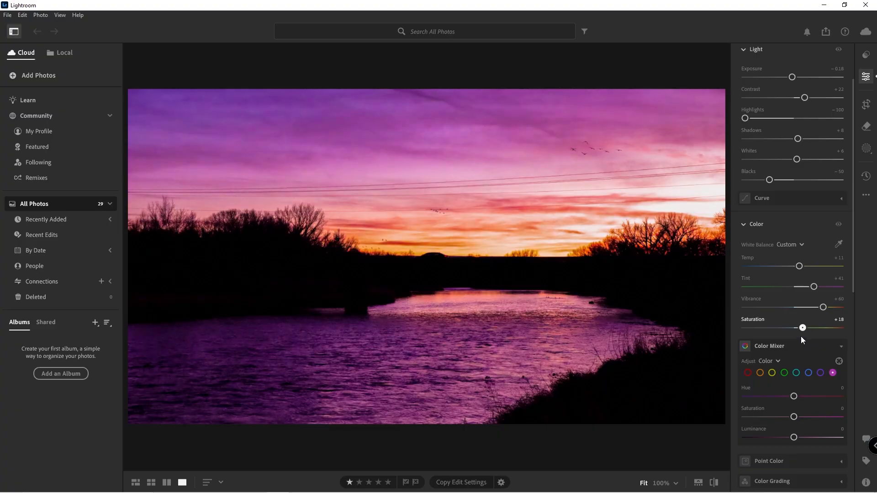
mouse_move(801, 336)
mouse_down()
mouse_move(793, 336)
mouse_move(805, 334)
mouse_up()
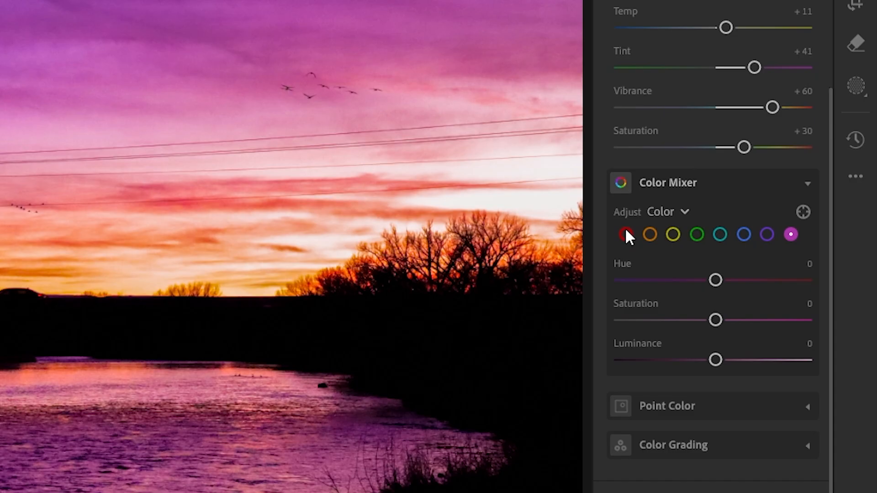
Step: Cycle through the Color Mixer's color swatches
click(626, 232)
click(792, 234)
click(742, 233)
click(717, 234)
click(697, 233)
click(720, 234)
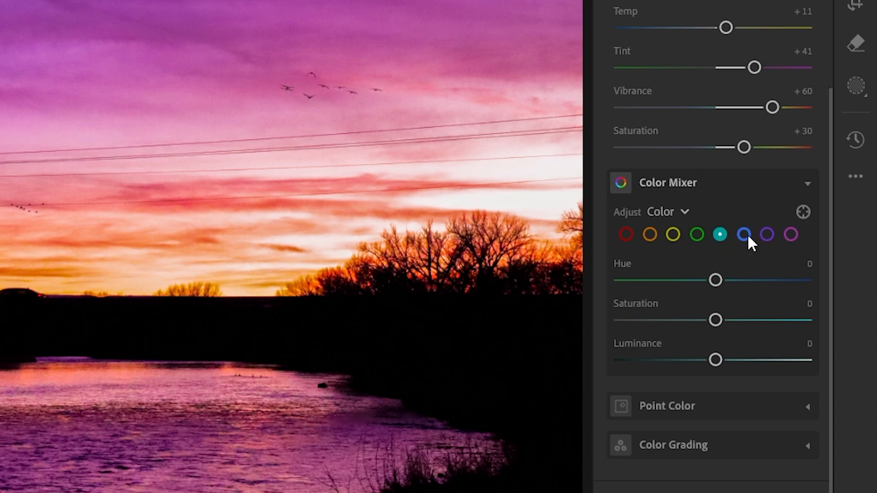
click(743, 235)
click(766, 234)
click(791, 234)
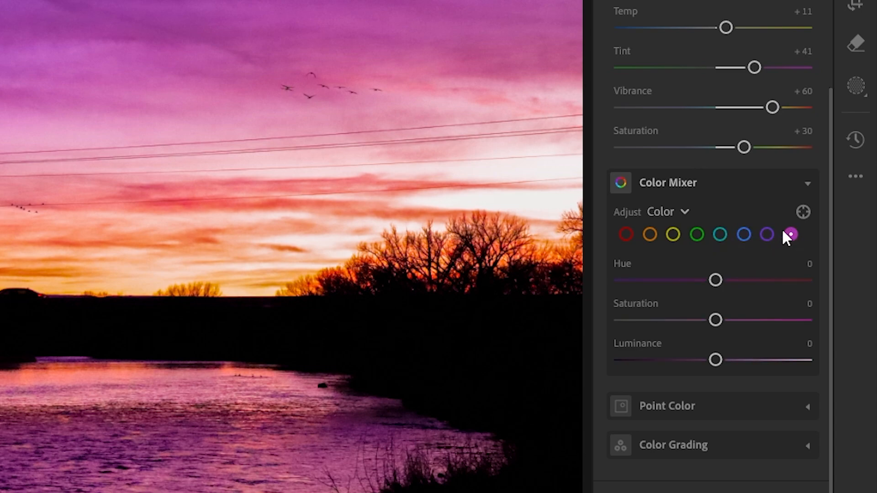
Step: Set the red channel's Hue to -11 and Saturation to +20 in the Color Mixer
click(626, 234)
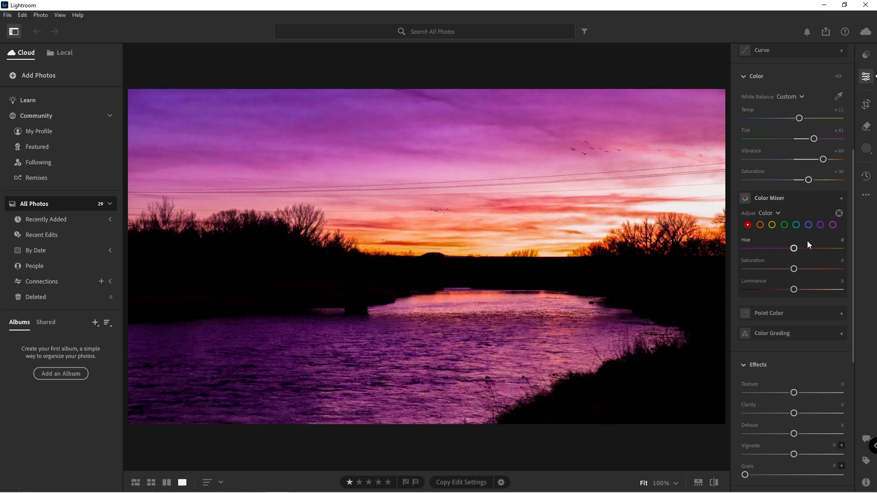
mouse_move(794, 248)
mouse_down()
mouse_move(743, 248)
mouse_move(843, 248)
mouse_move(733, 256)
mouse_move(834, 250)
mouse_move(744, 256)
mouse_move(796, 254)
mouse_move(790, 261)
mouse_up()
drag(796, 270, 820, 270)
drag(797, 270, 804, 272)
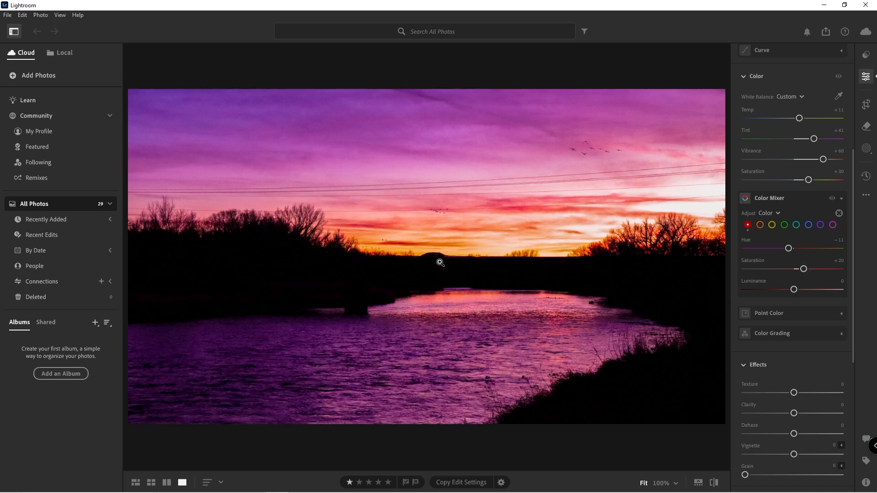
Step: Toggle the Color Mixer on and off to compare the photo before and after
click(831, 201)
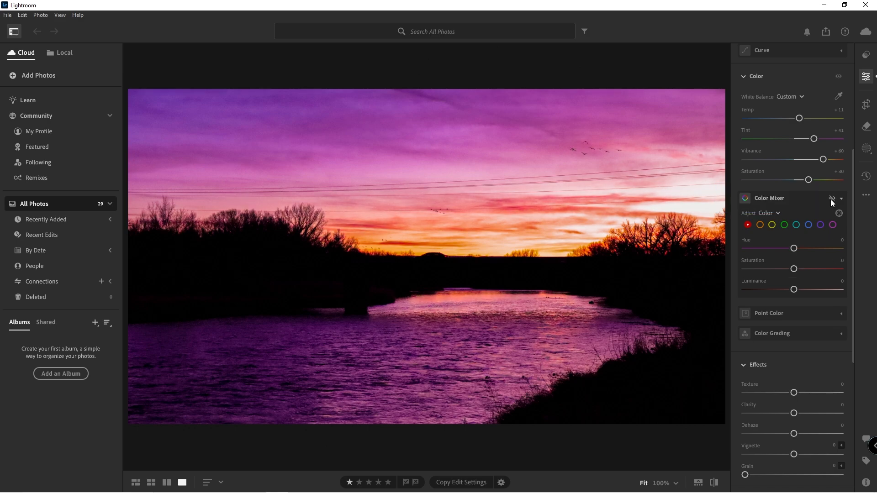
click(832, 199)
click(831, 199)
click(832, 199)
click(831, 199)
click(831, 199)
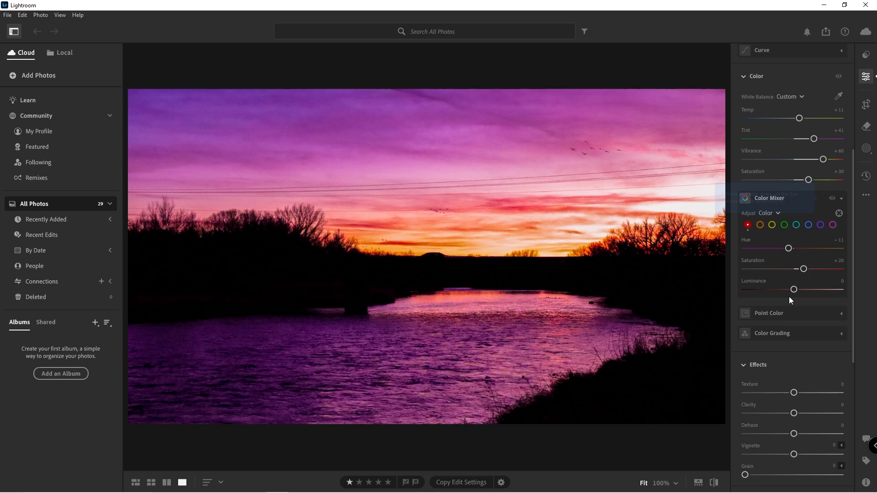
mouse_move(795, 289)
mouse_down()
mouse_move(863, 292)
mouse_move(754, 294)
mouse_move(799, 299)
mouse_up()
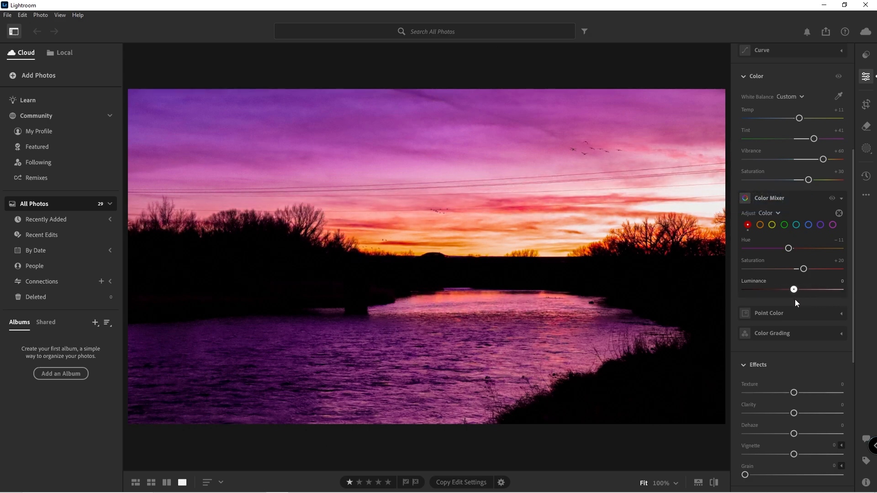
Step: Set the orange channel's Hue to -9 and Saturation to +19
click(760, 224)
drag(795, 248, 791, 270)
mouse_move(794, 268)
mouse_down()
mouse_move(845, 274)
mouse_move(802, 270)
mouse_up()
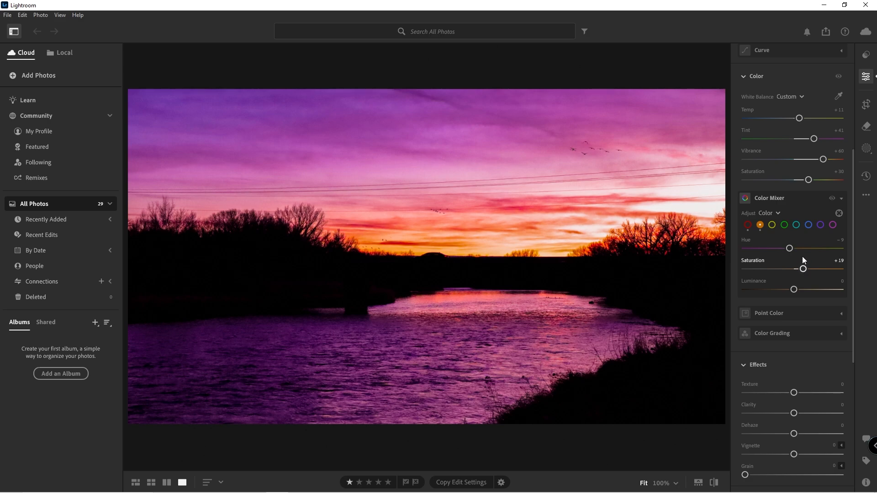
Step: Switch the Color Mixer off and on repeatedly to compare the orange adjustment
click(832, 198)
click(832, 199)
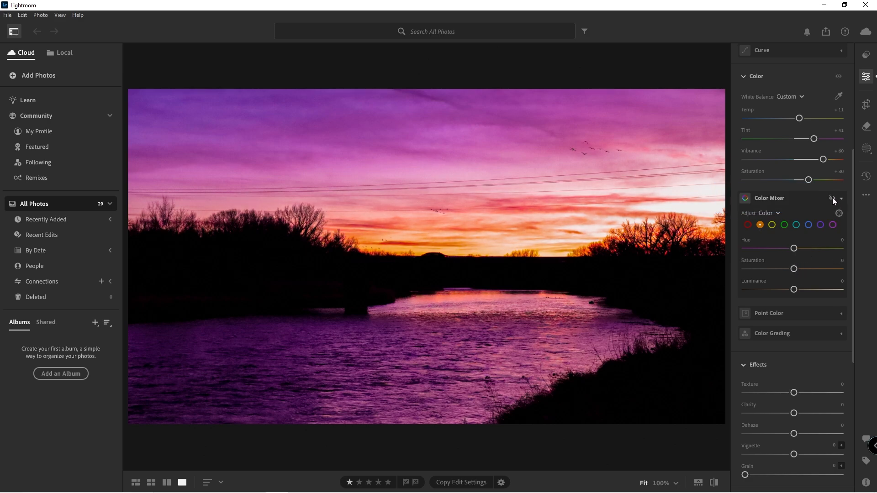
click(832, 198)
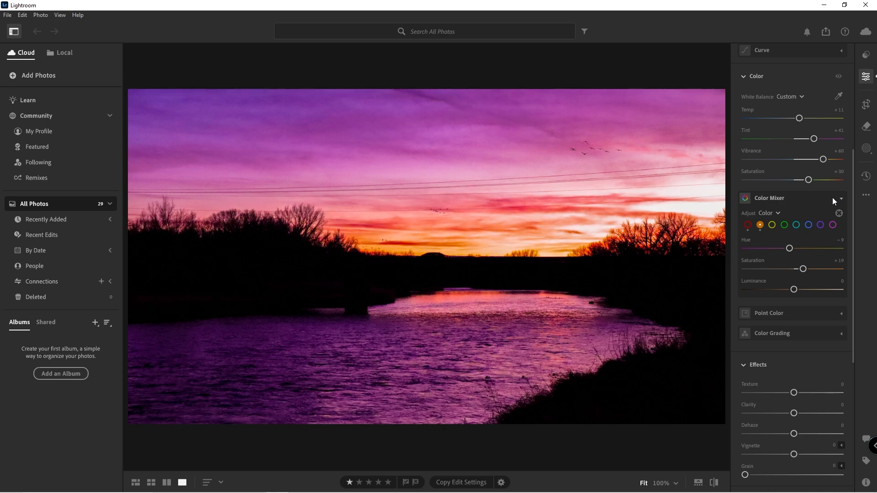
click(832, 198)
click(832, 198)
click(832, 198)
click(832, 198)
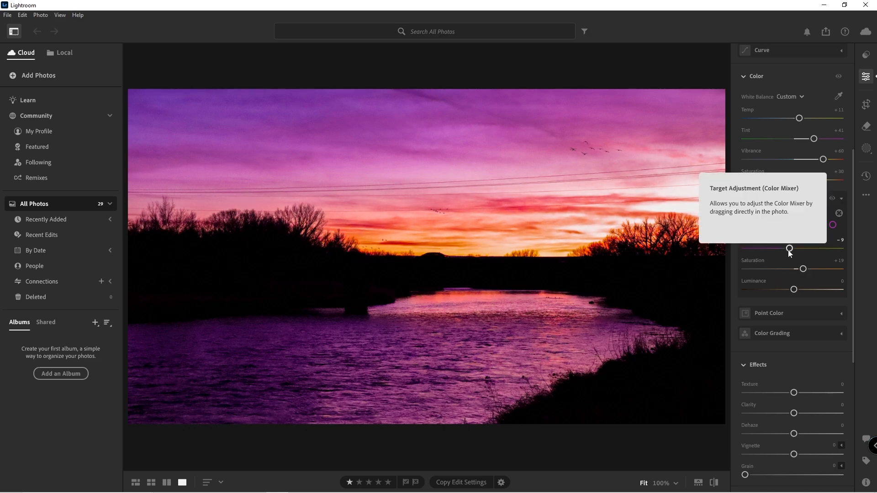
Step: Set the yellow channel's Hue to +54 and Saturation to +53, zooming in to check the treetops
click(771, 225)
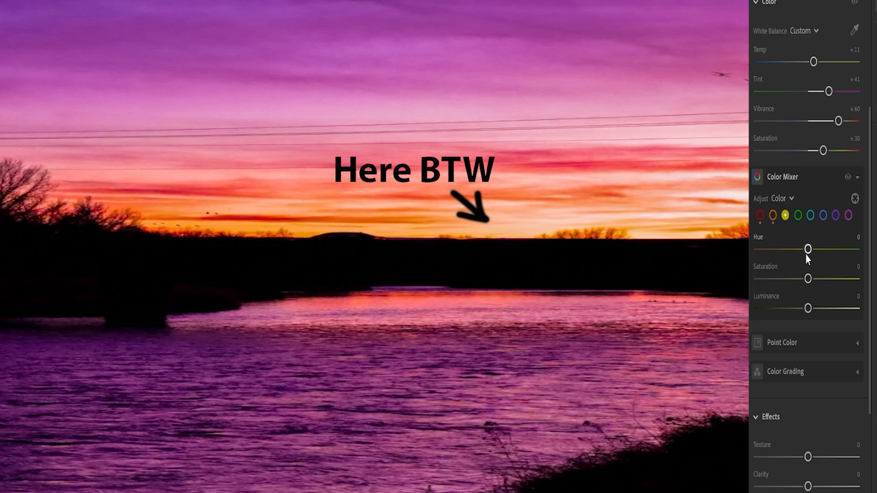
drag(807, 251, 835, 279)
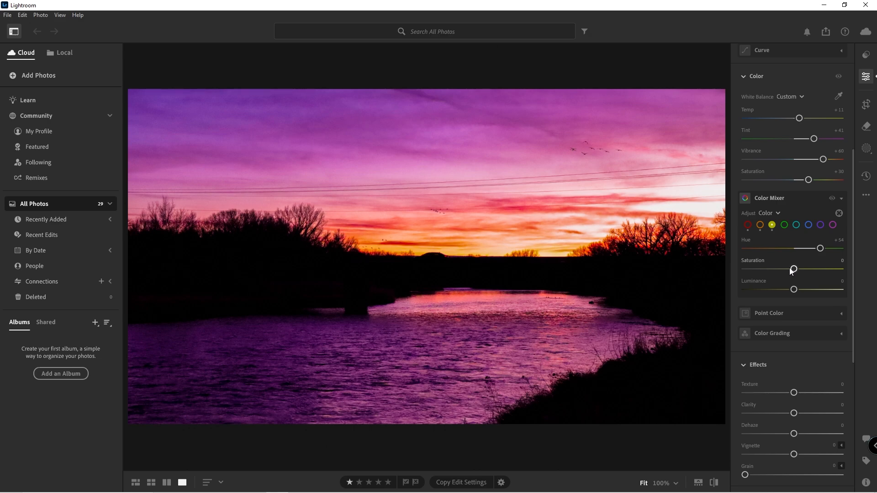
drag(795, 269, 757, 289)
drag(845, 295, 854, 294)
click(511, 246)
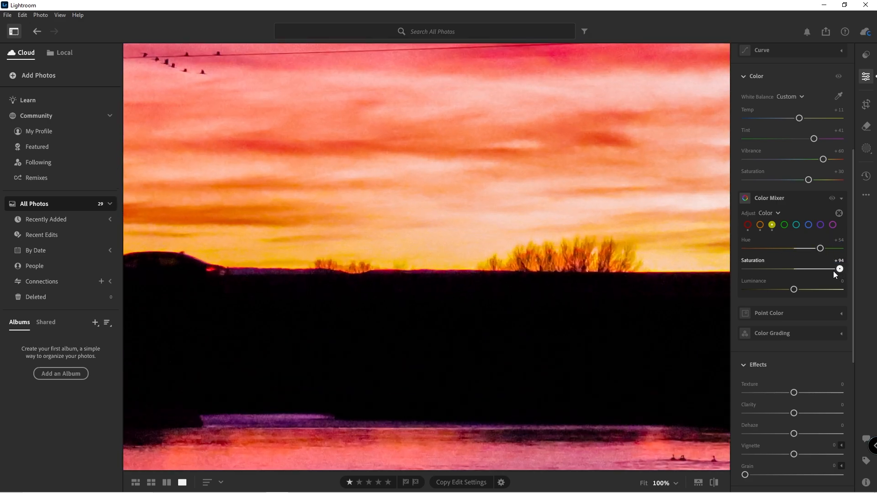
drag(833, 271, 852, 289)
drag(758, 291, 816, 292)
click(606, 241)
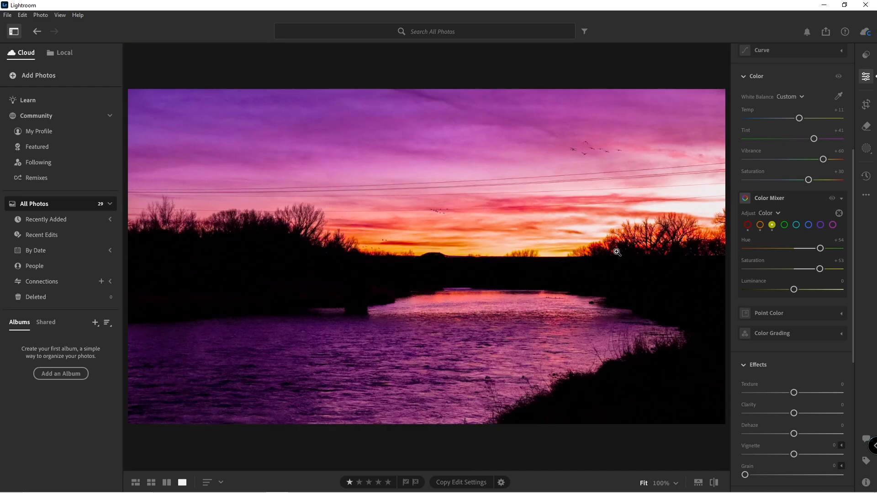
click(643, 233)
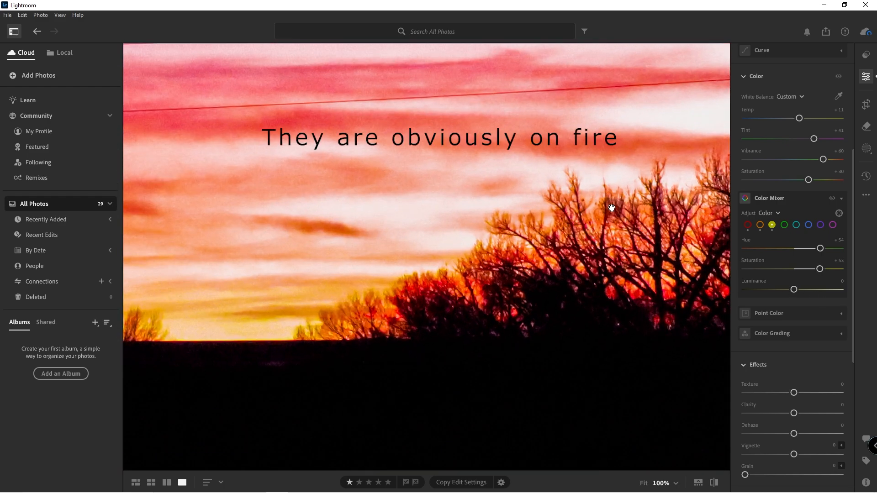
click(665, 235)
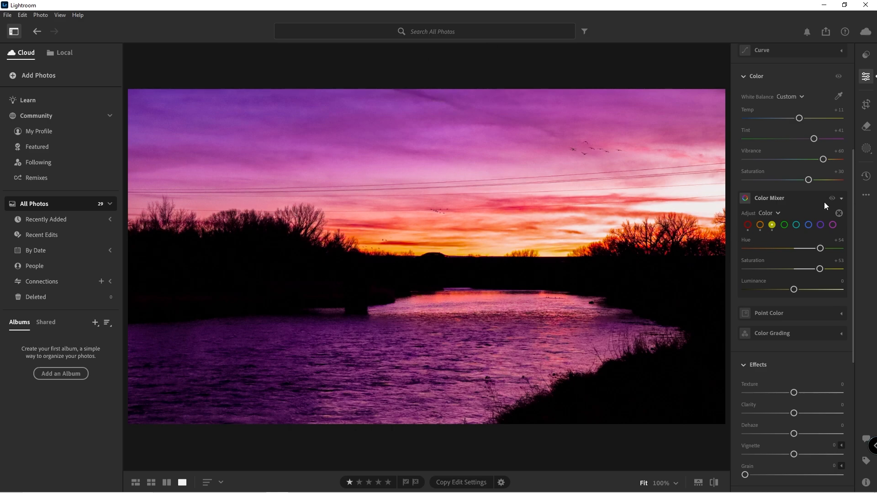
Step: Adjust the green channel's Hue and the purple channel's Hue and Saturation
click(785, 226)
mouse_move(793, 248)
mouse_down()
mouse_move(668, 239)
mouse_move(629, 297)
mouse_move(813, 257)
mouse_move(797, 253)
mouse_up()
click(809, 225)
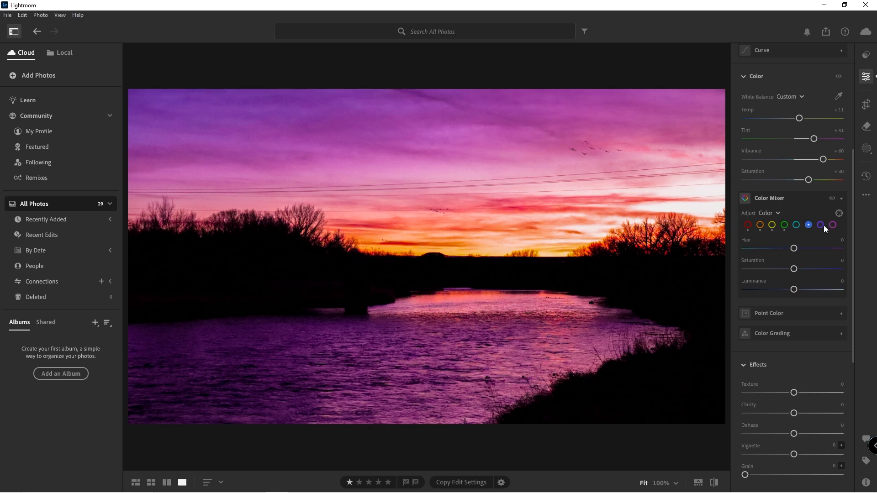
click(820, 225)
drag(794, 248, 809, 263)
mouse_move(794, 268)
mouse_down()
mouse_move(841, 270)
mouse_move(804, 282)
mouse_up()
Step: Set the magenta channel's Hue to +4 and Saturation to +23
click(832, 225)
drag(794, 249, 861, 259)
drag(769, 267, 795, 272)
mouse_move(796, 271)
mouse_down()
mouse_move(842, 270)
mouse_move(808, 279)
mouse_up()
Step: Toggle the Color Mixer visibility to compare the photo with and without the color changes
click(832, 196)
click(832, 196)
click(831, 196)
click(831, 196)
click(831, 196)
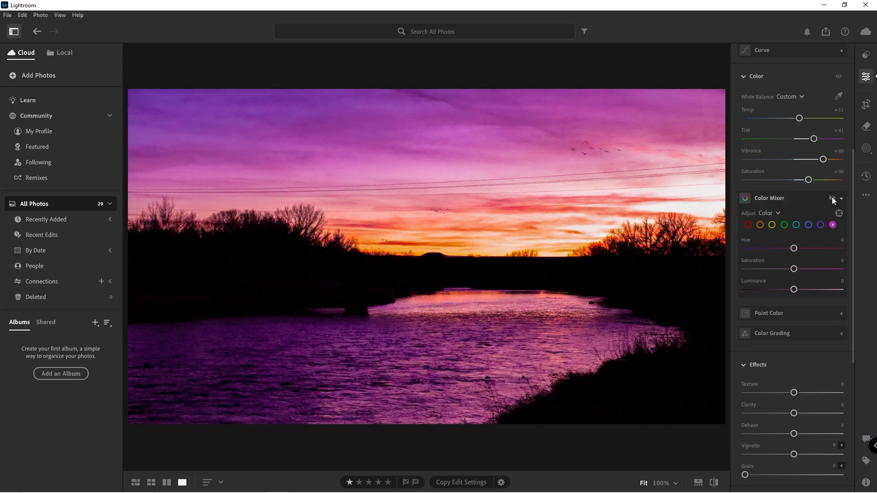
click(831, 197)
click(831, 198)
click(832, 197)
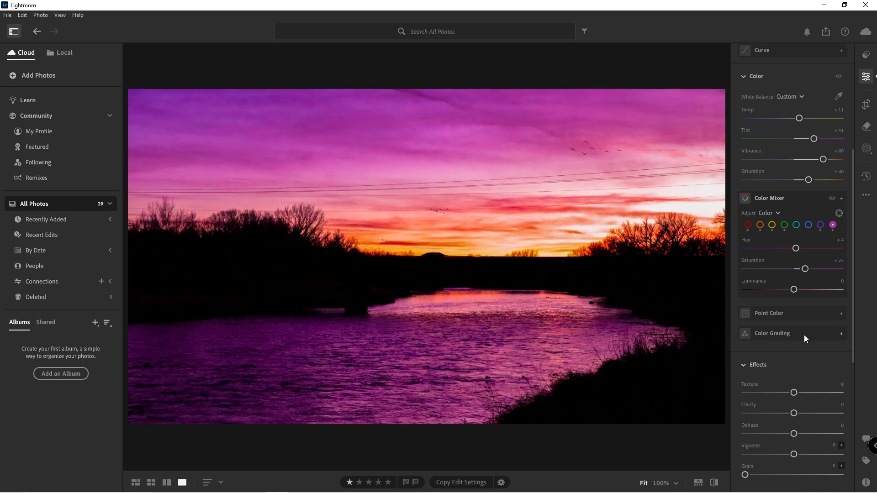
Step: Set Texture to +21 after testing both extremes, and rate the photo four stars
scroll(804, 335, down, 6)
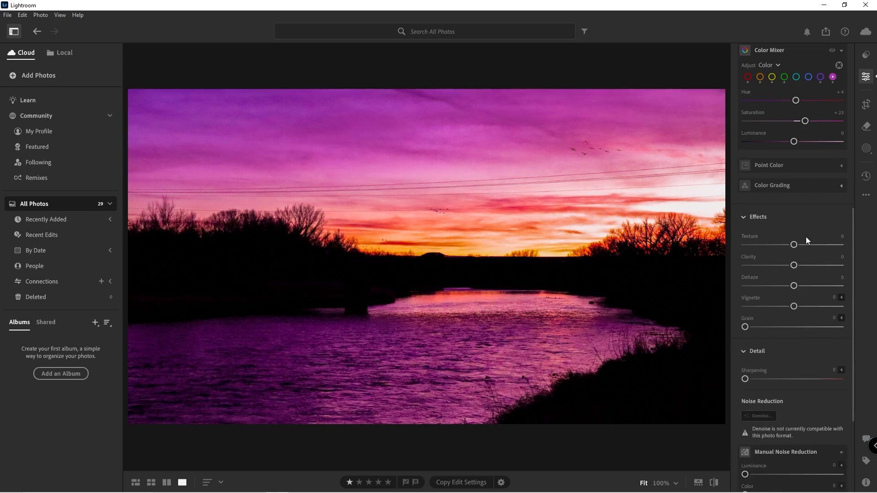
scroll(806, 241, down, 3)
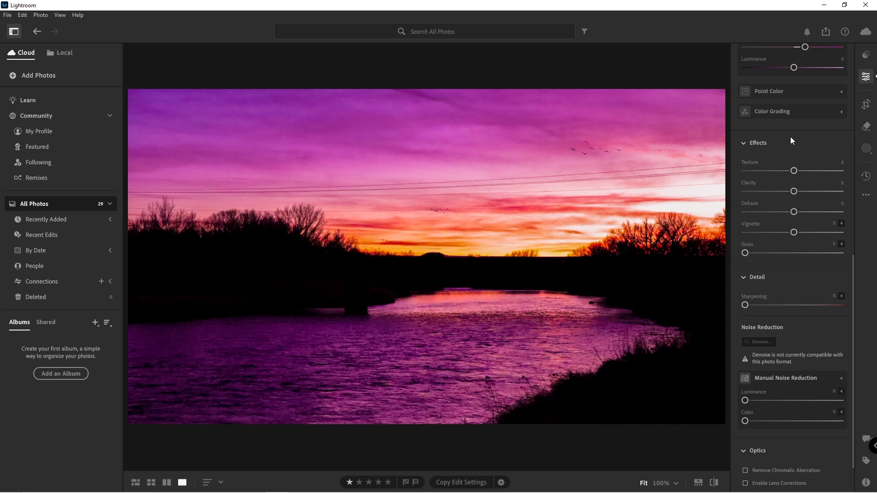
drag(793, 170, 864, 184)
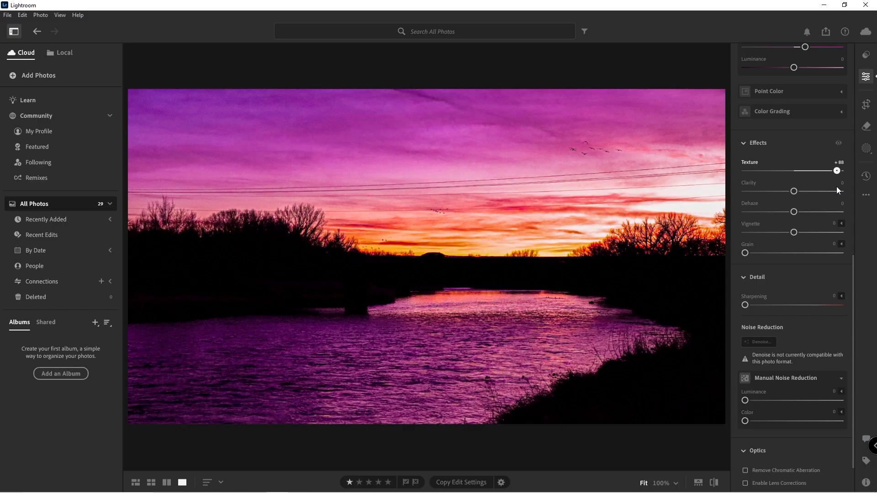
drag(813, 171, 763, 185)
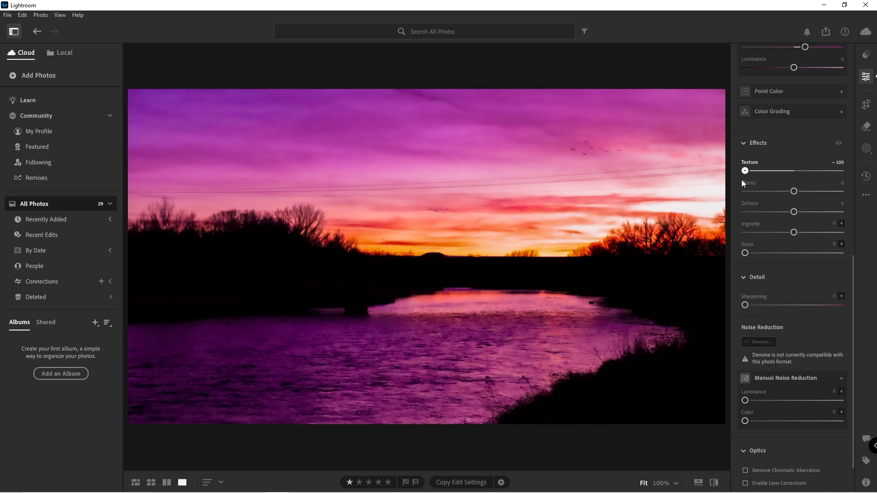
drag(744, 170, 808, 175)
key(4)
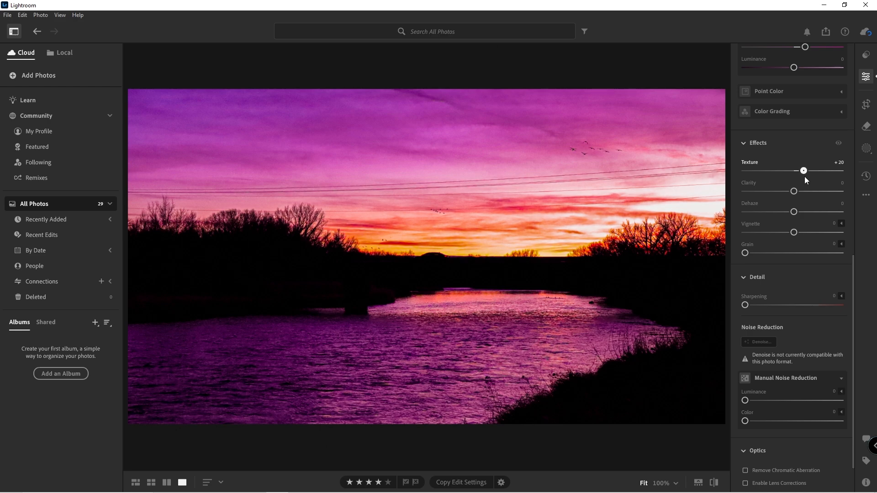
mouse_move(805, 177)
mouse_down()
mouse_move(791, 178)
mouse_move(807, 178)
mouse_up()
Step: Set Clarity to +10 and Dehaze to +30
drag(795, 192, 807, 223)
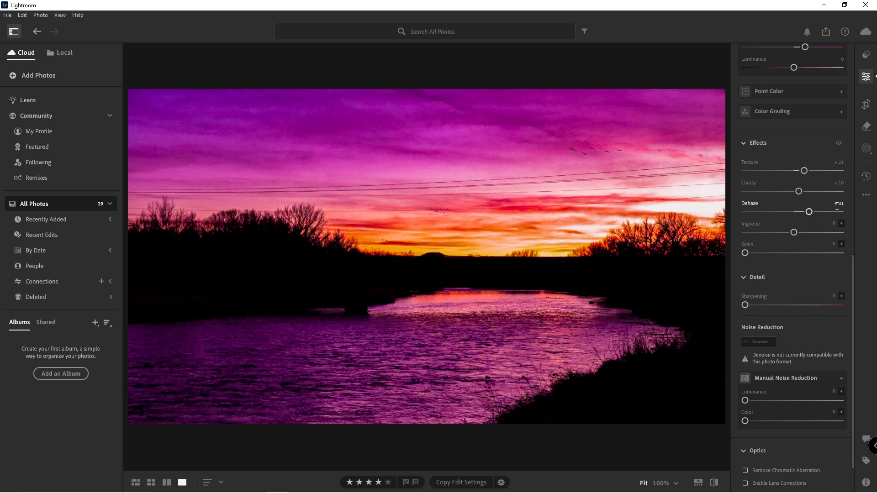
mouse_move(807, 212)
mouse_down()
mouse_move(799, 211)
mouse_move(810, 213)
mouse_up()
Step: Try Grain at 100 on the zoomed-in sky, then return it to 0
drag(747, 257, 853, 255)
drag(775, 264, 851, 240)
click(478, 115)
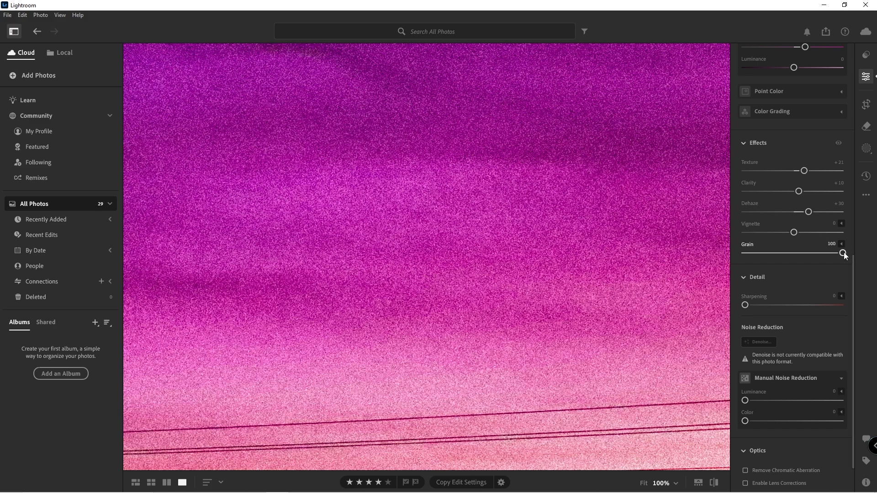
drag(746, 264, 711, 260)
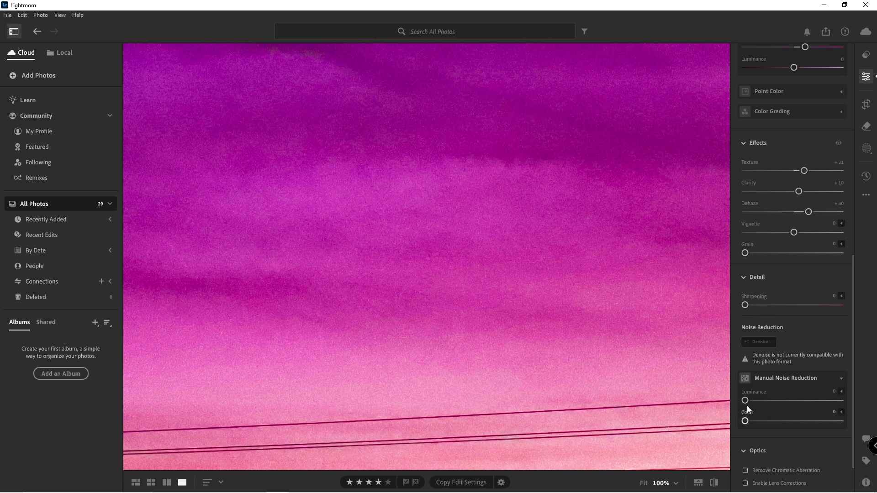
Step: Set Manual Noise Reduction Luminance to 100, resetting and reapplying it to compare
mouse_move(744, 401)
mouse_down()
mouse_move(804, 404)
mouse_move(744, 405)
mouse_up()
scroll(794, 287, down, 2)
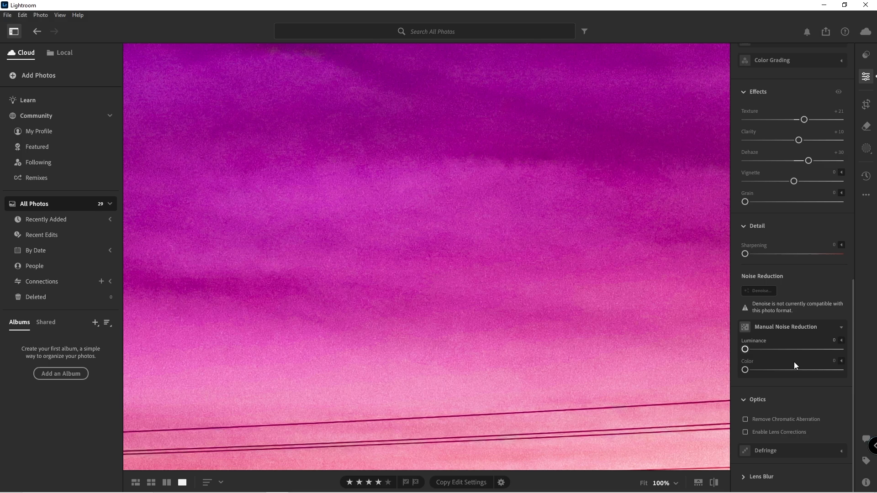
drag(746, 348, 875, 348)
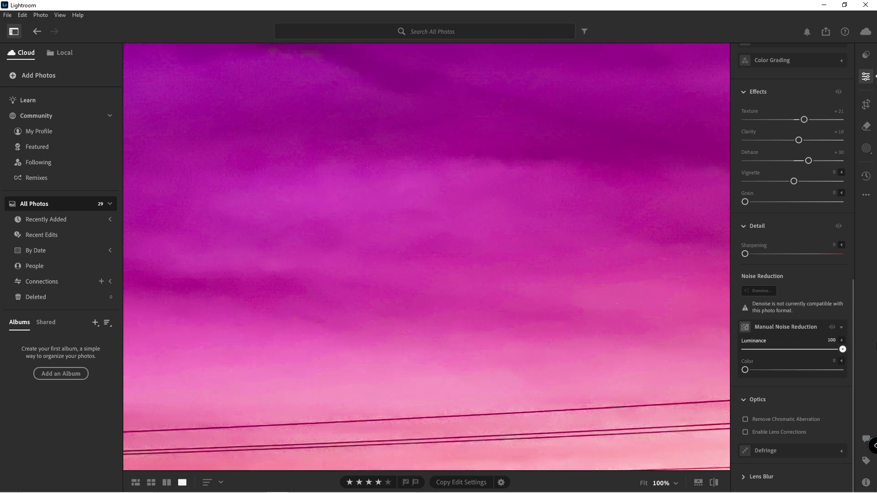
click(496, 210)
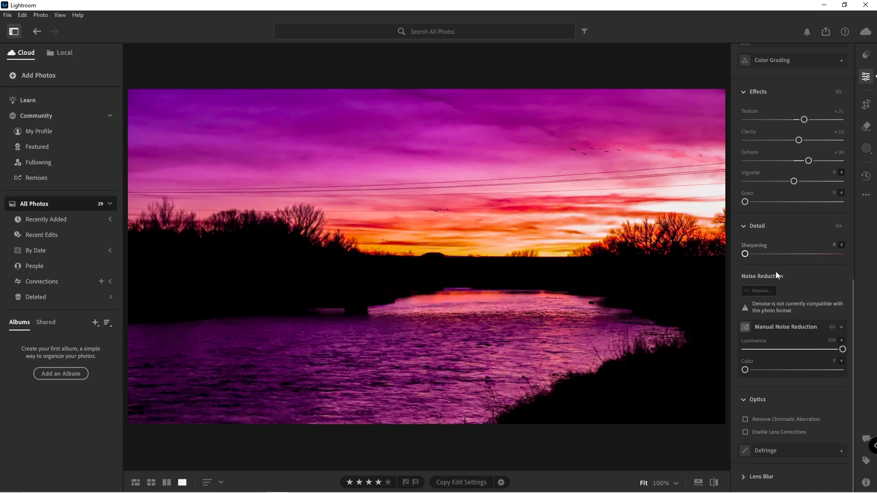
double_click(844, 349)
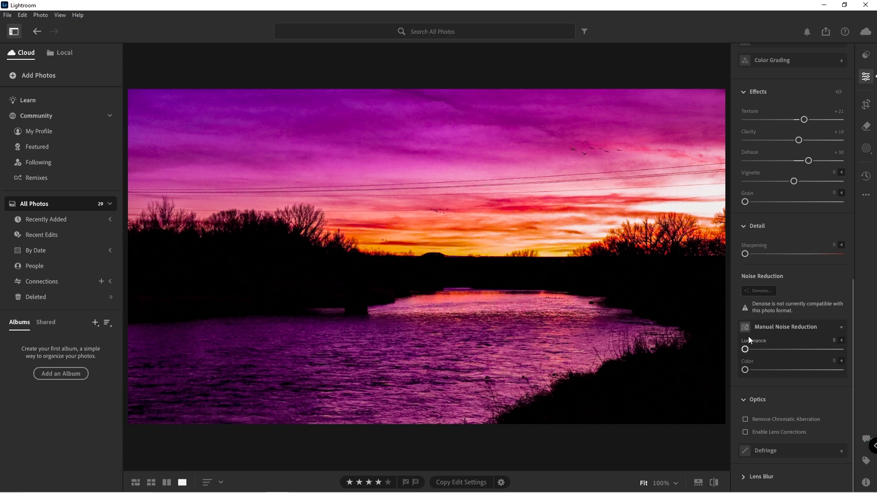
drag(745, 348, 845, 349)
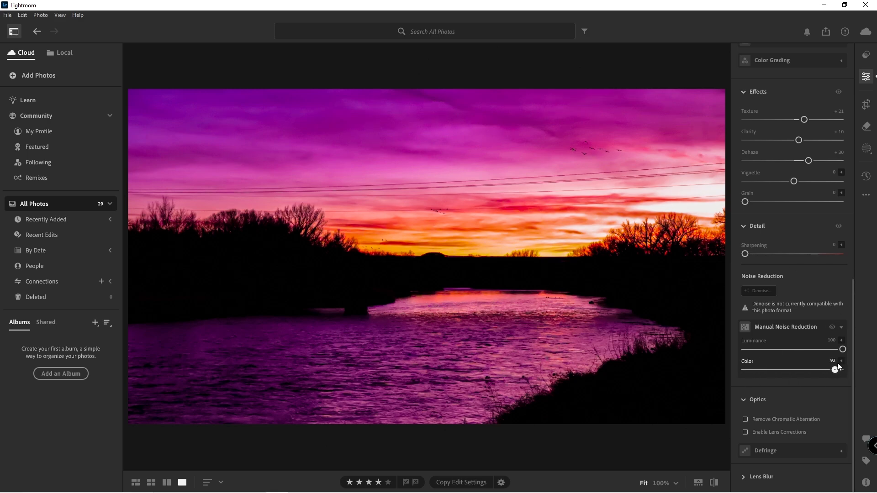
Step: Set noise reduction Color to 0 and raise Sharpening to 23
drag(843, 370, 681, 377)
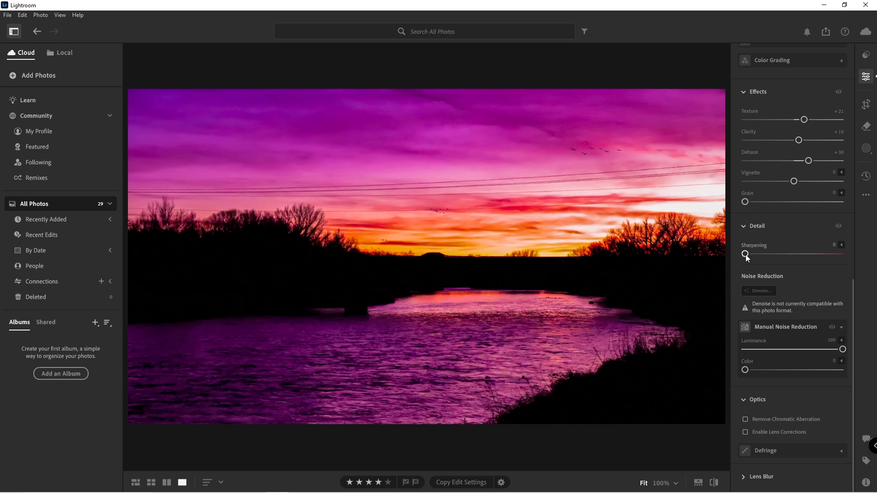
drag(745, 254, 717, 245)
scroll(798, 341, up, 5)
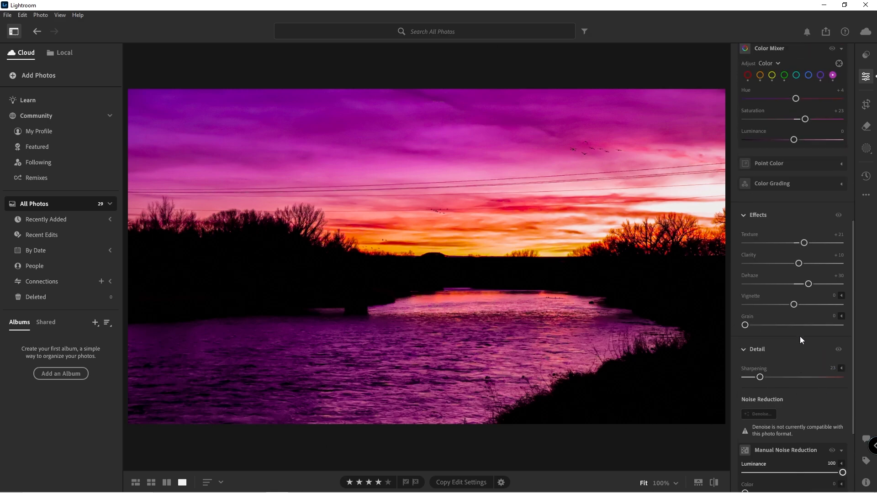
scroll(801, 334, up, 3)
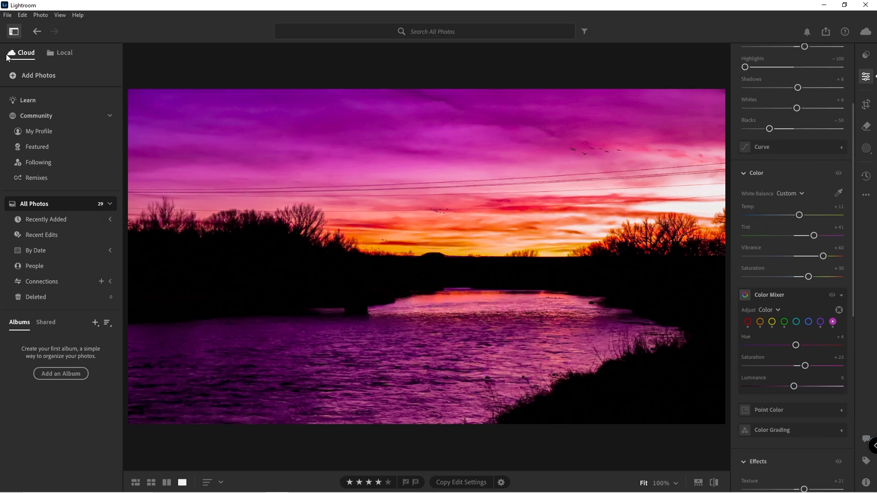
Step: Open the Export settings for the photo and inspect the watermark options without changing them
click(7, 15)
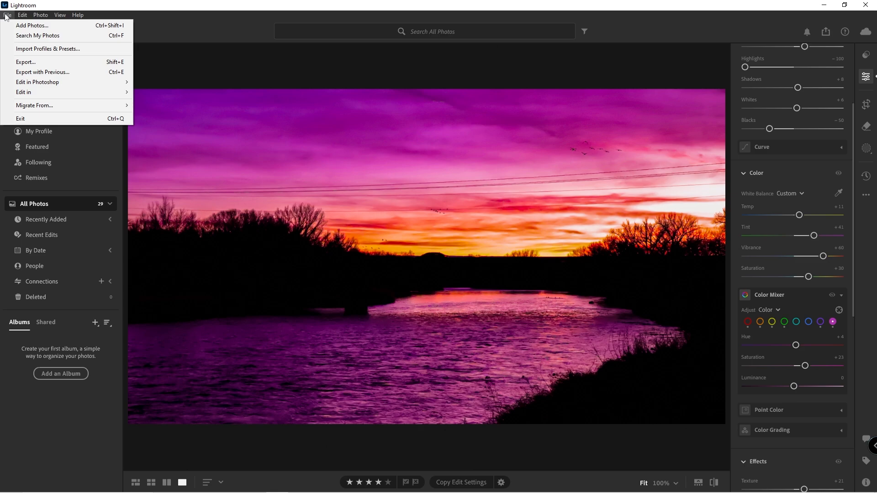
click(39, 64)
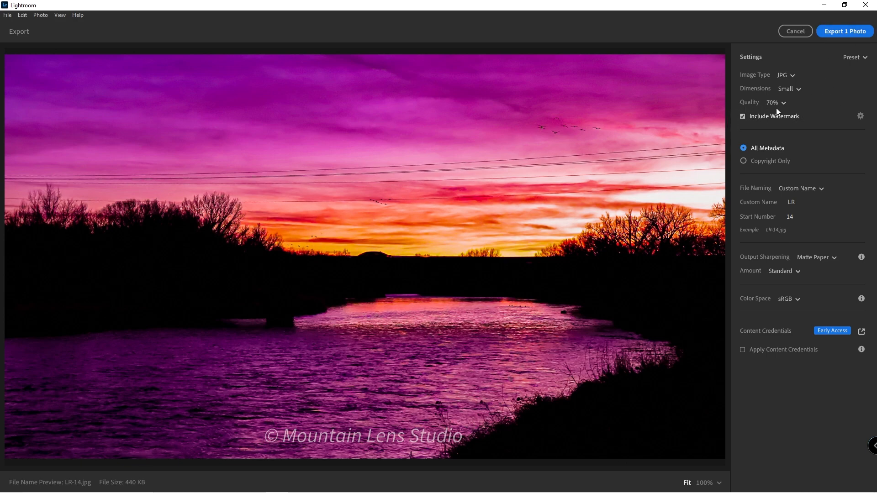
click(860, 116)
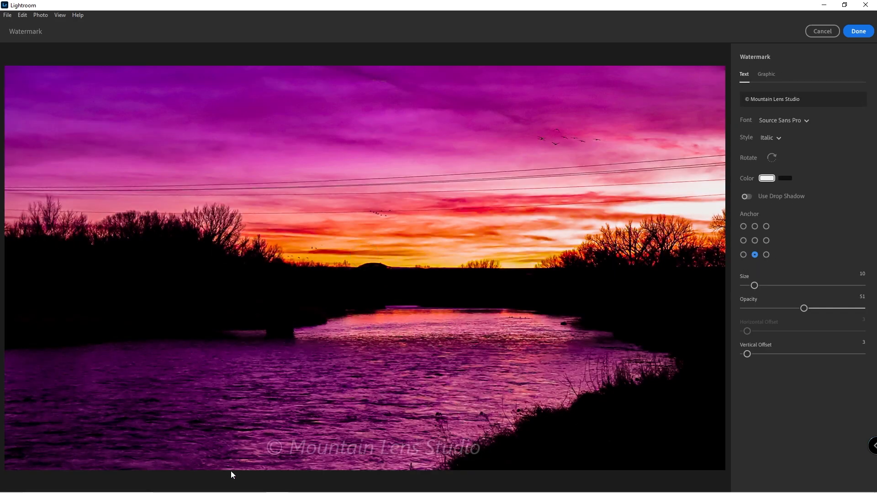
click(813, 32)
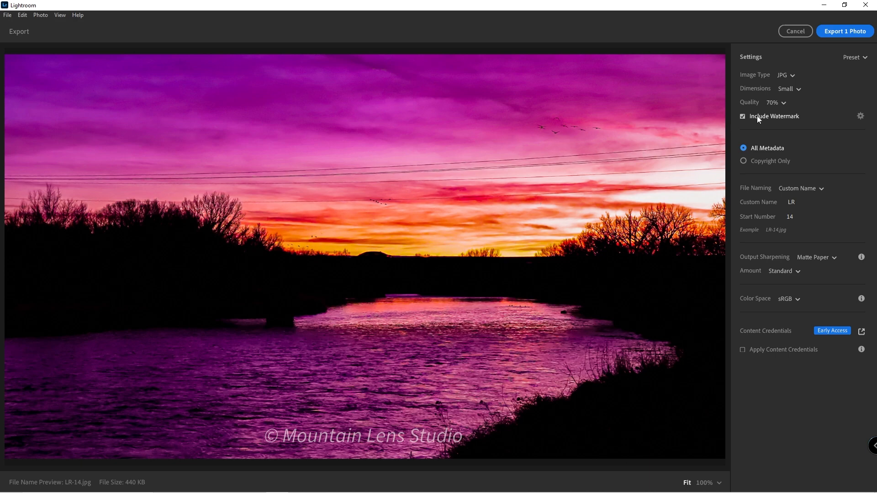
Step: Review the Image Type, Dimensions and Quality export options
click(785, 75)
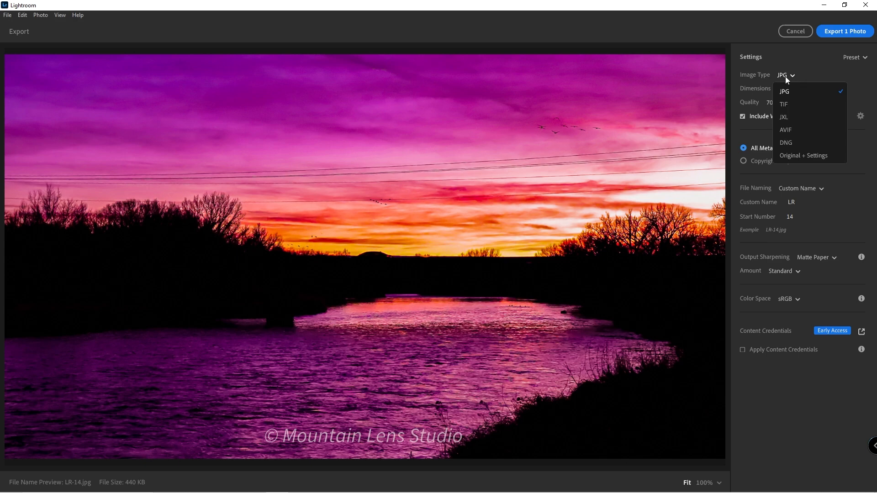
click(786, 76)
click(785, 76)
click(785, 76)
click(785, 75)
click(785, 76)
click(791, 92)
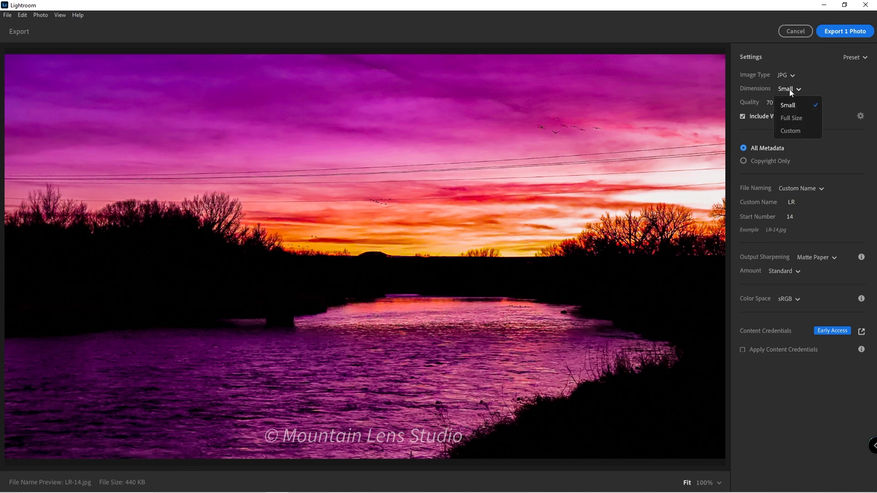
click(791, 92)
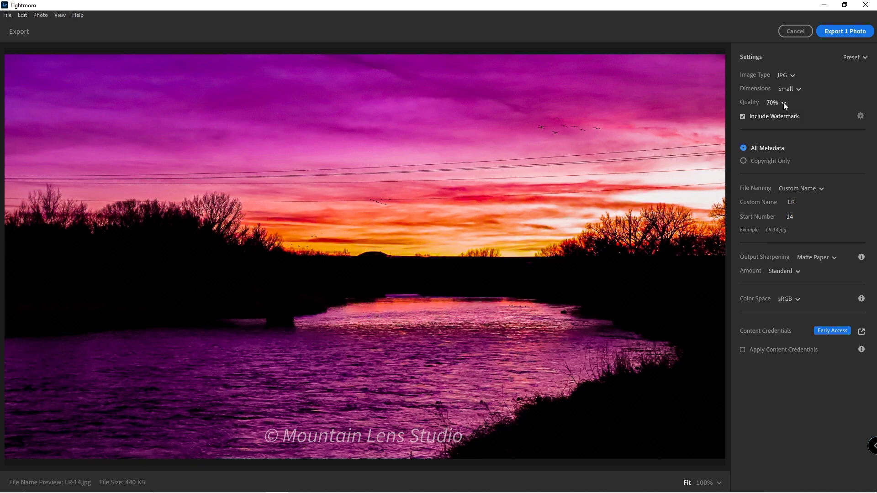
click(783, 102)
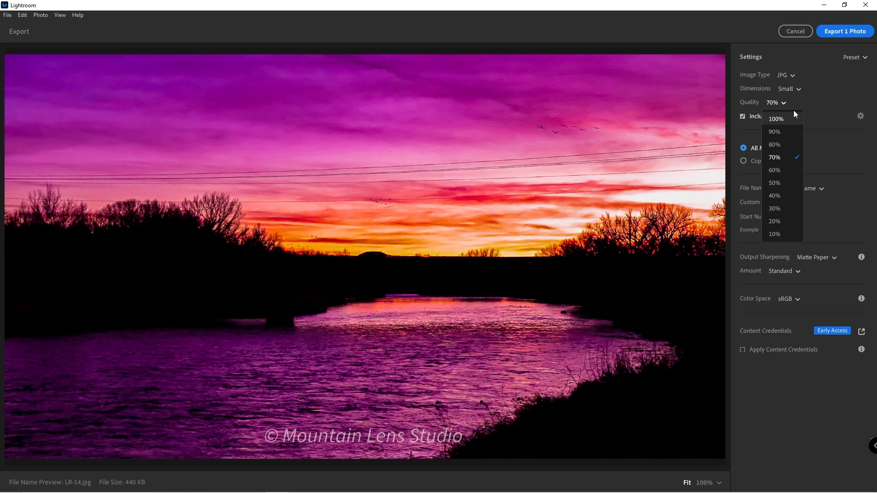
click(777, 102)
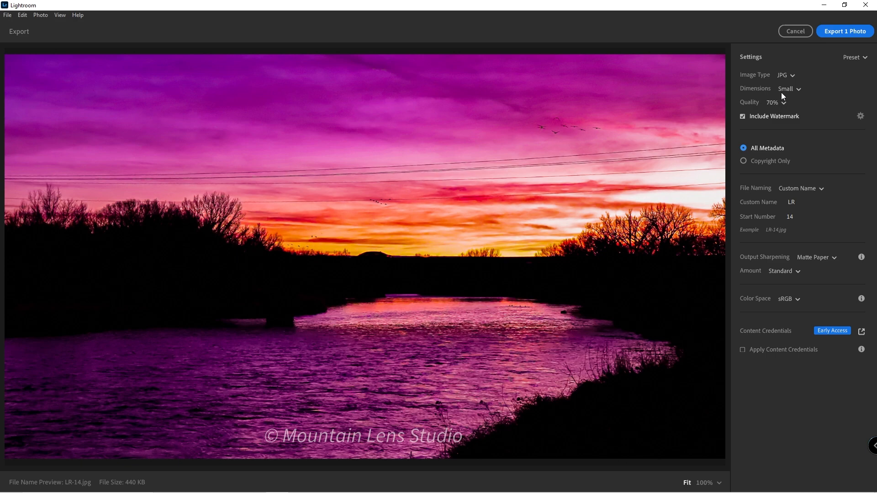
Step: Try Full Size dimensions and 100% quality, then return to Small and 70%
click(785, 91)
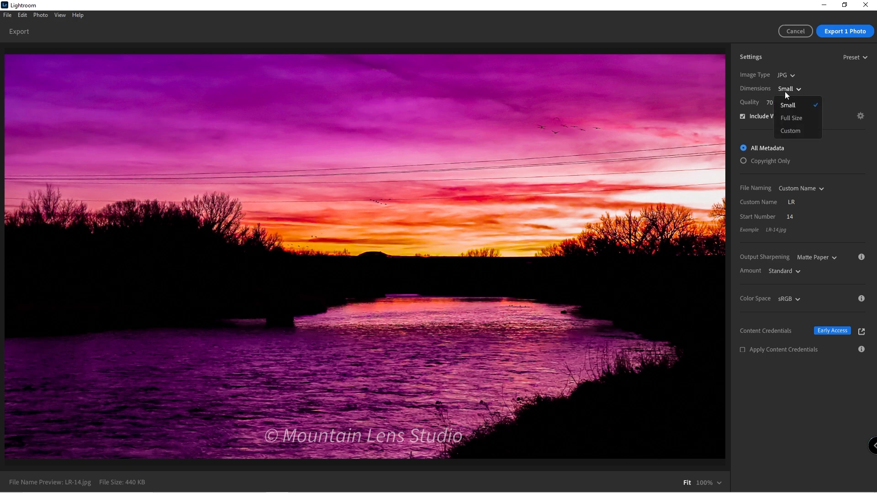
click(803, 117)
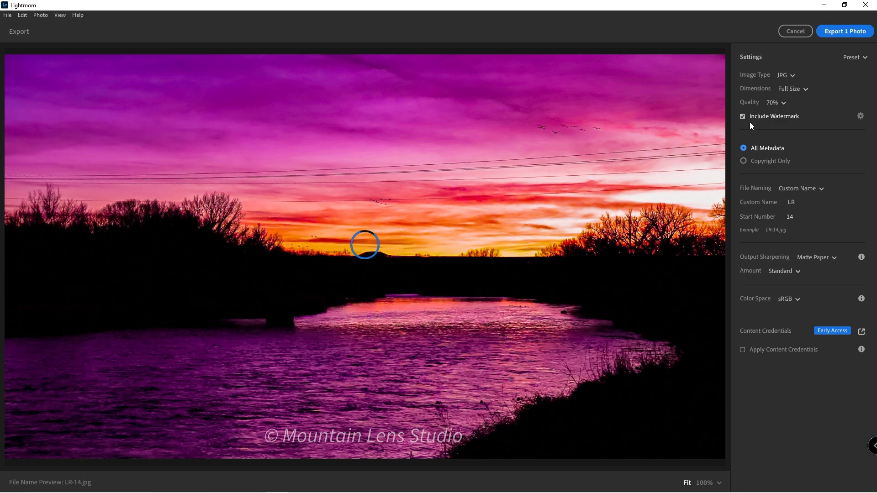
click(785, 103)
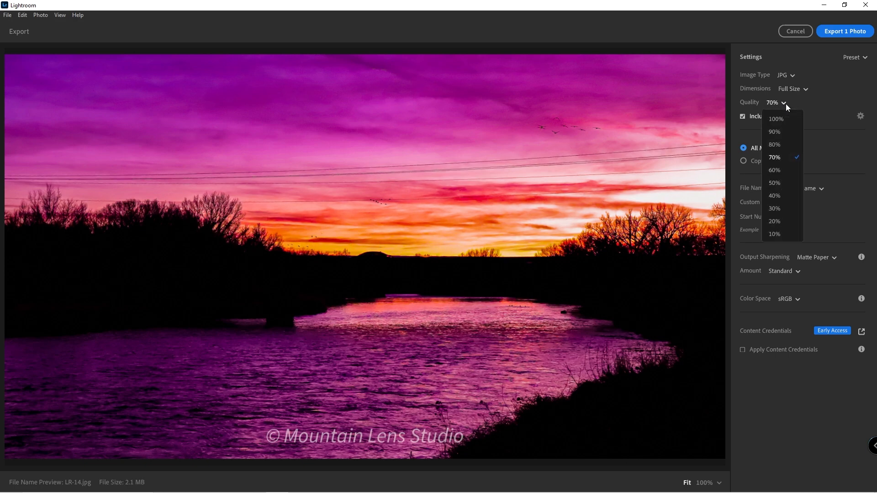
click(779, 119)
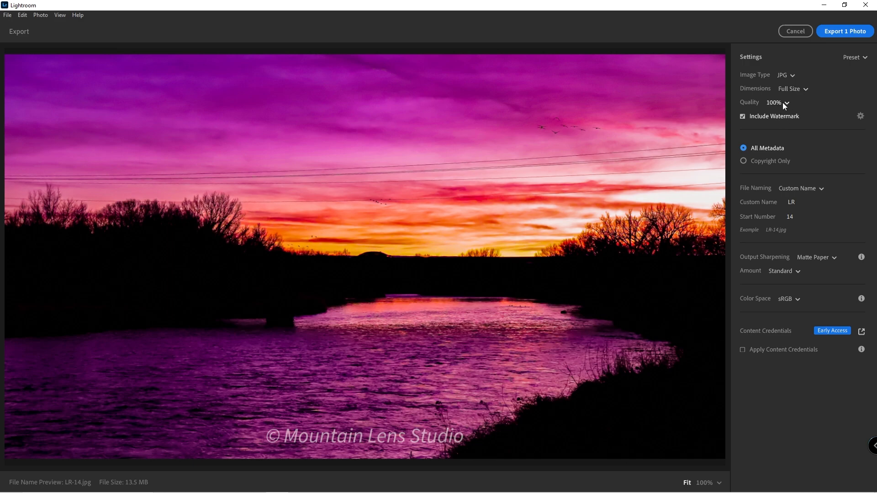
click(796, 90)
click(786, 105)
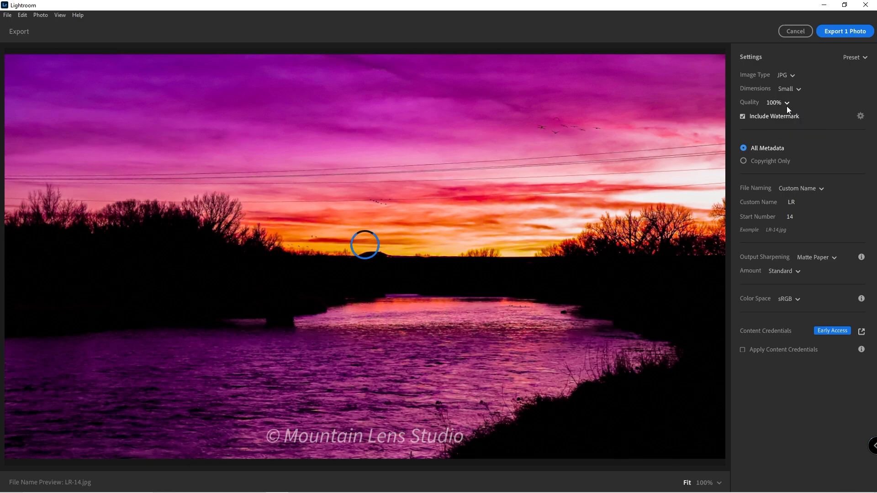
click(786, 104)
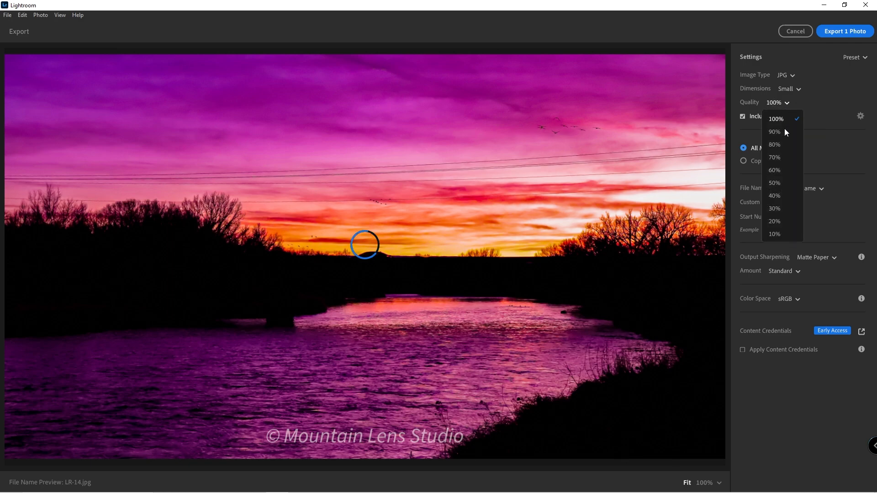
click(775, 159)
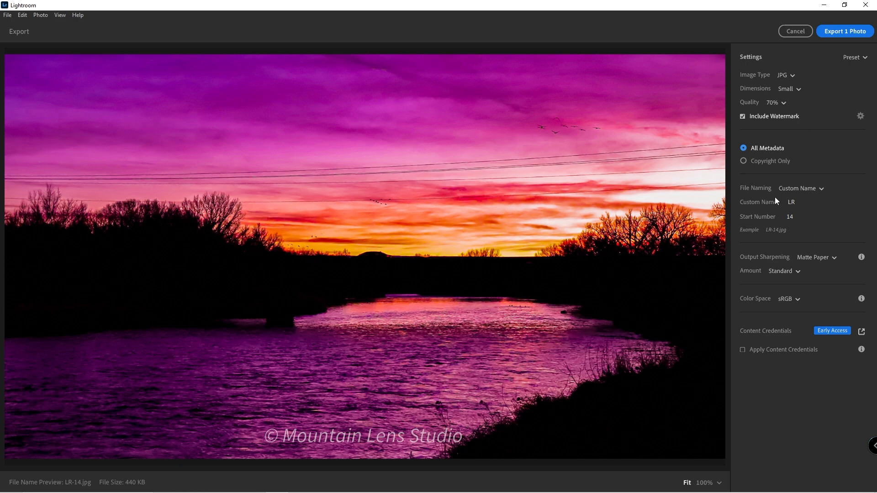
Step: Review the file naming options and set Output Sharpening to Screen after comparing Matte Paper
click(794, 188)
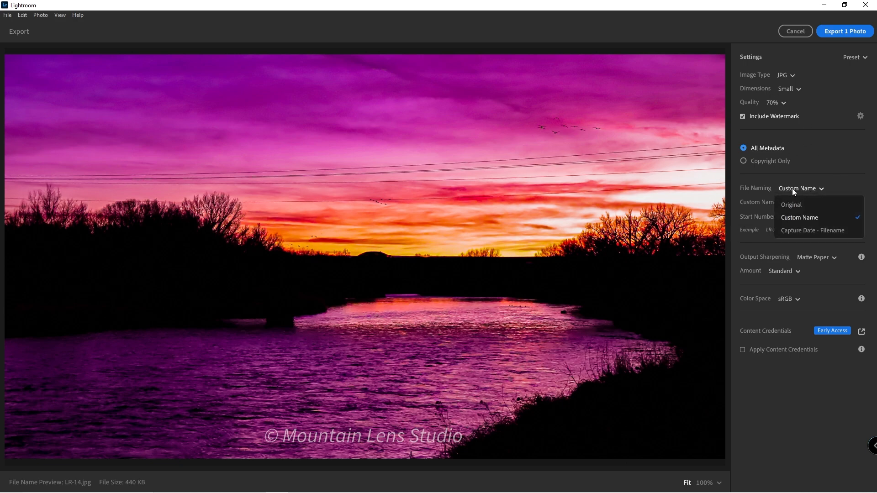
click(792, 188)
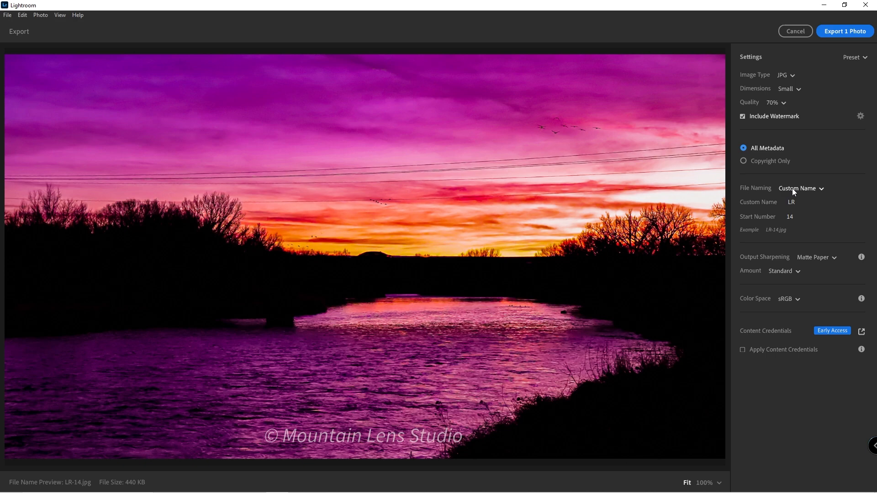
click(813, 256)
click(813, 257)
click(813, 257)
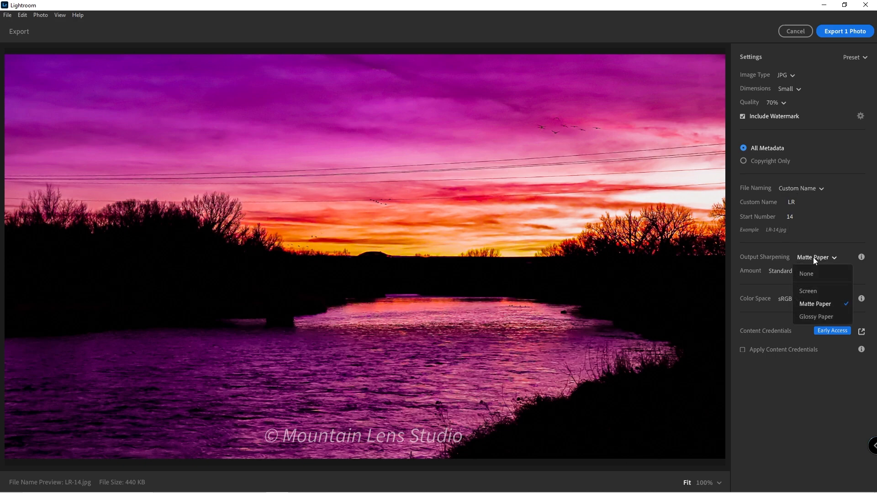
click(814, 291)
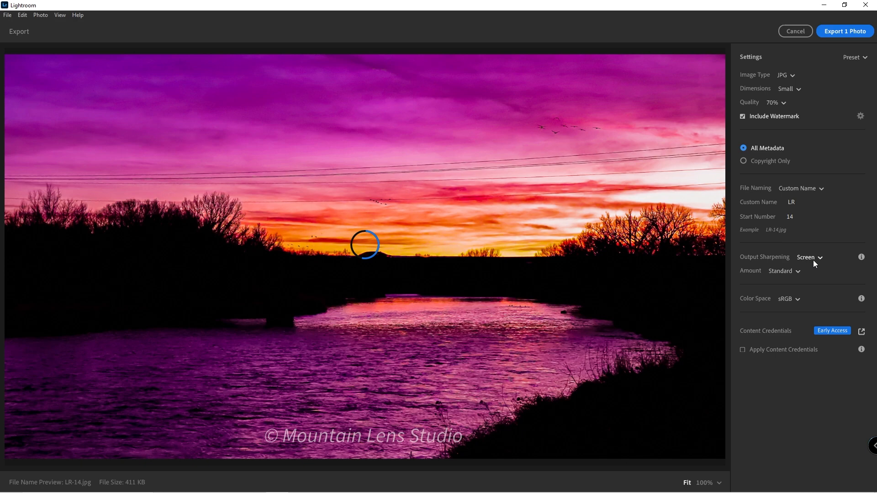
click(813, 259)
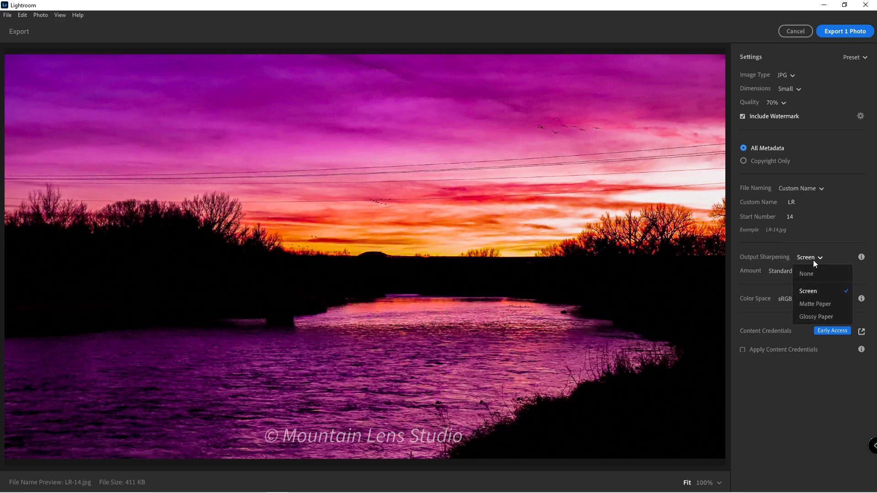
click(828, 303)
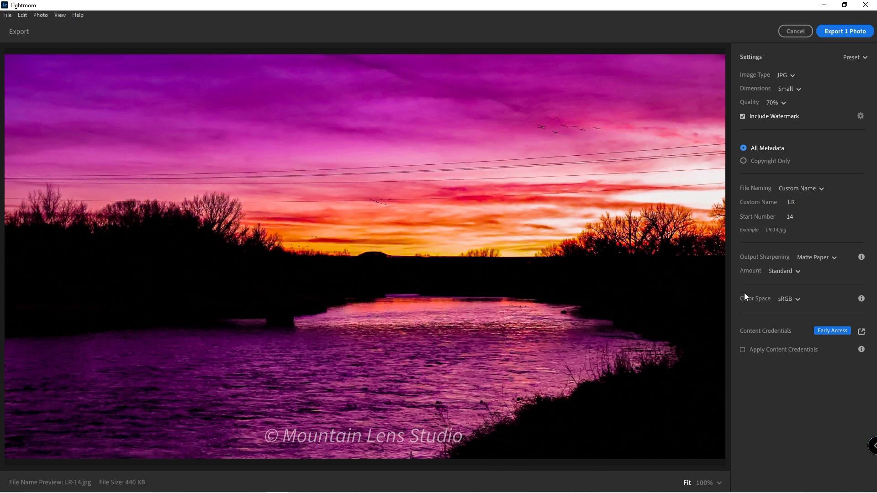
click(833, 265)
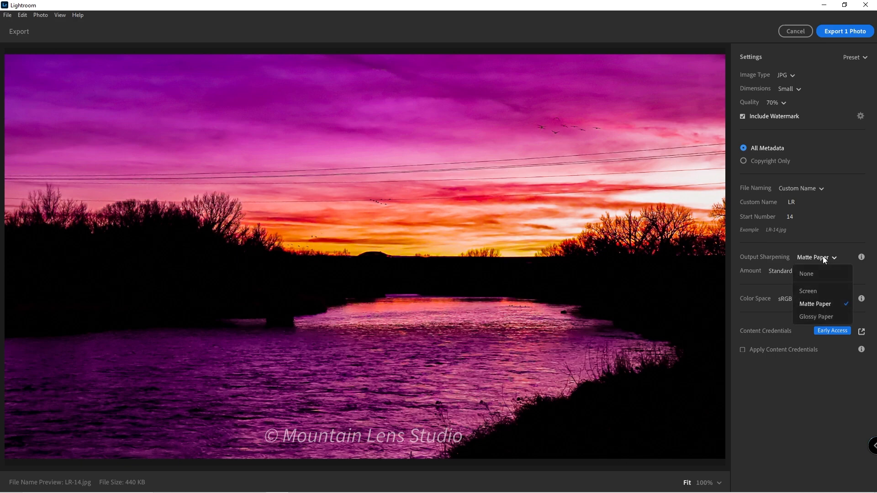
click(818, 292)
Step: Review the sharpening Amount and Color Space export options
click(781, 272)
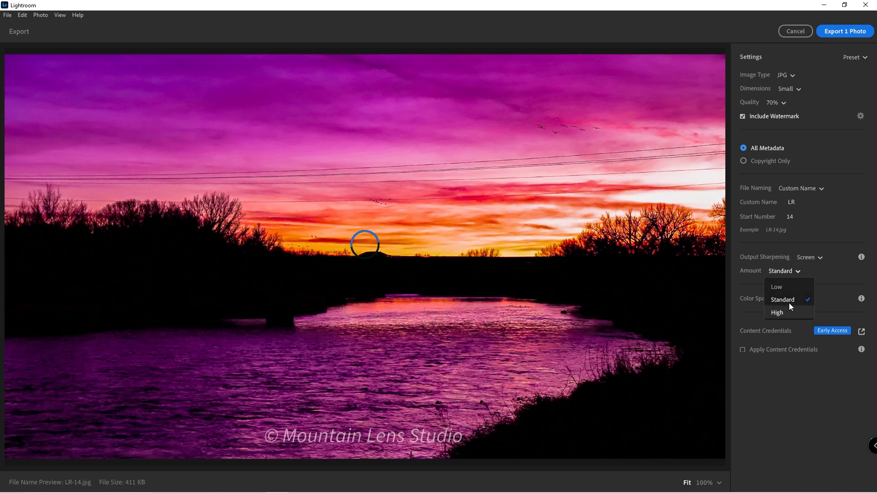
click(789, 300)
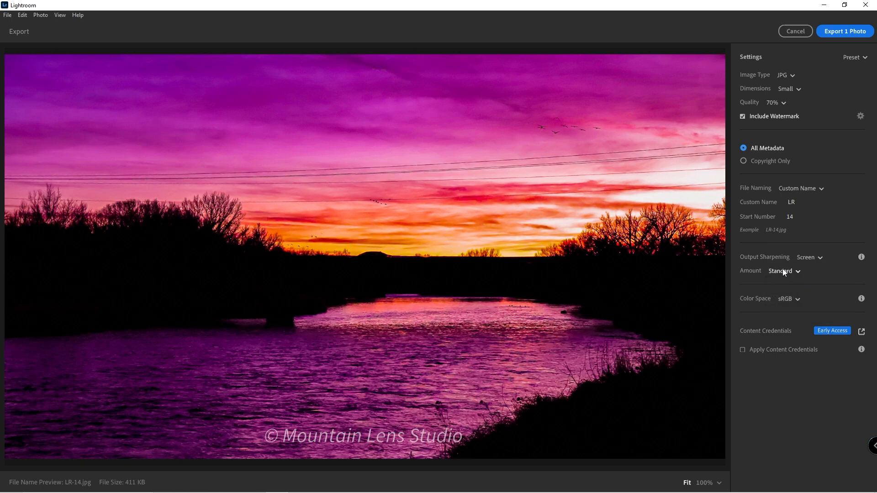
click(786, 300)
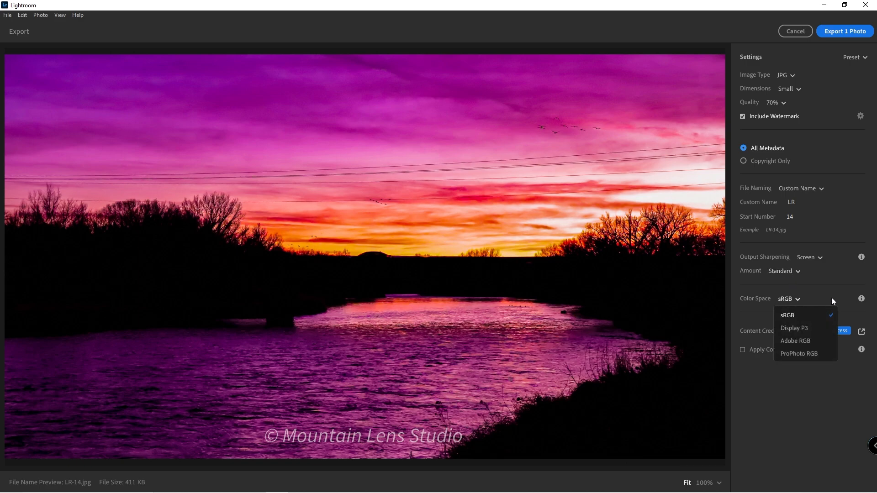
click(860, 299)
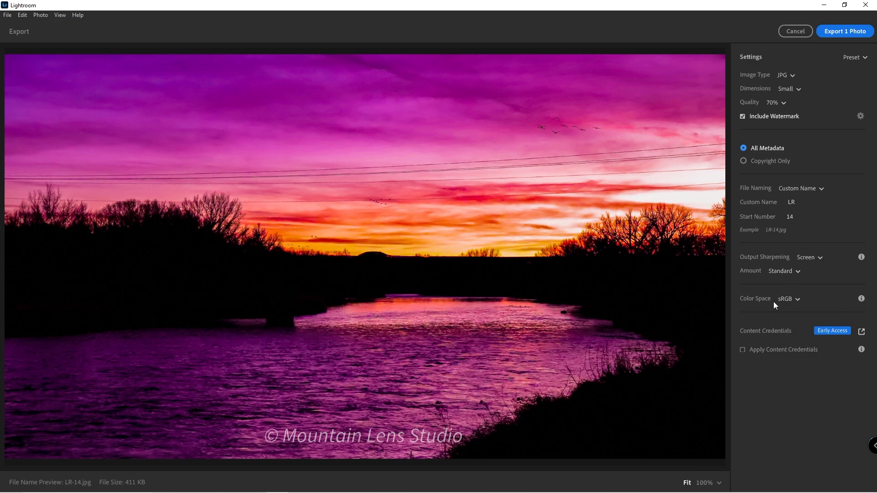
click(796, 300)
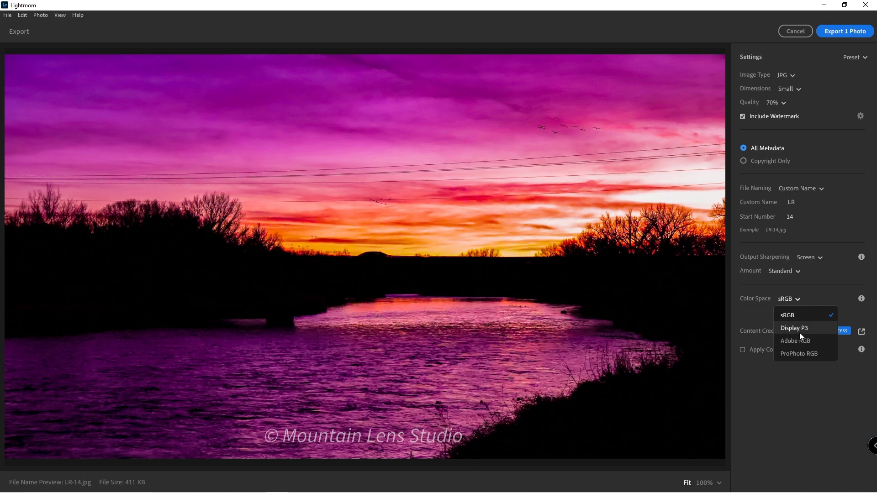
click(783, 379)
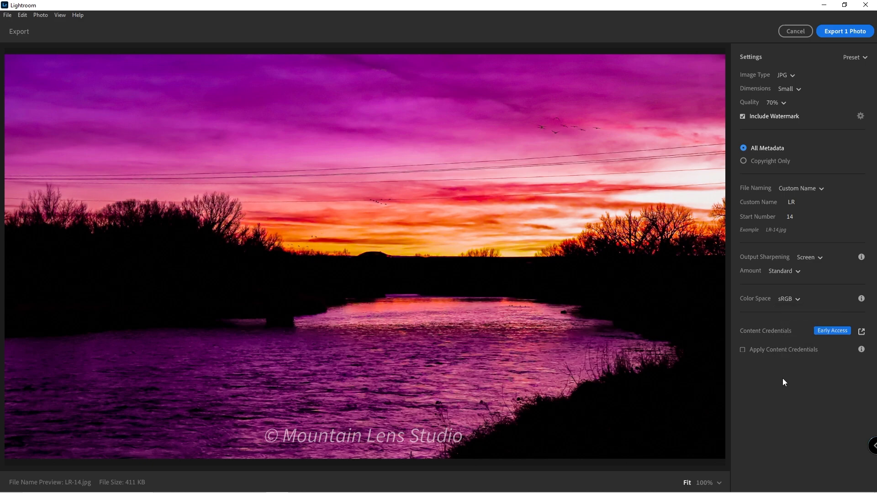